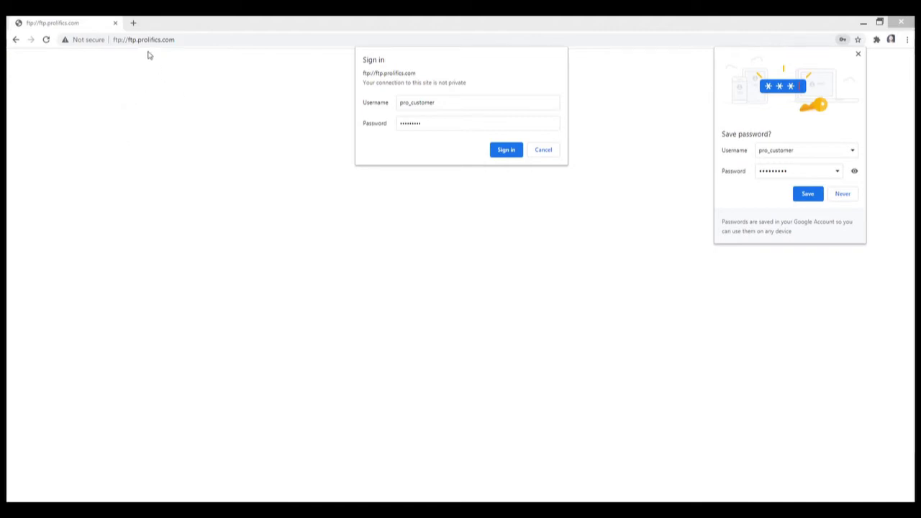
# Step: Sign in to the FTP site without saving the password, and save 5.53.00.07.COM.zip from Win32
pyautogui.click(504, 151)
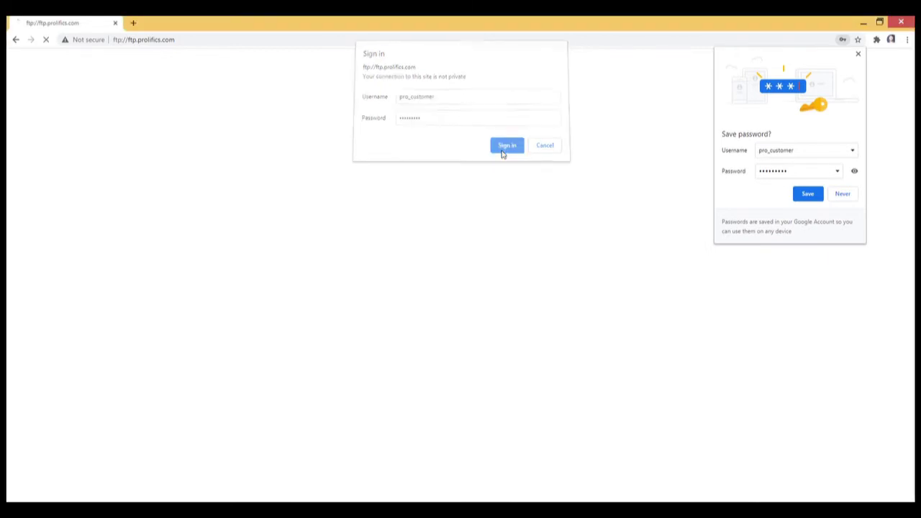
pyautogui.click(839, 193)
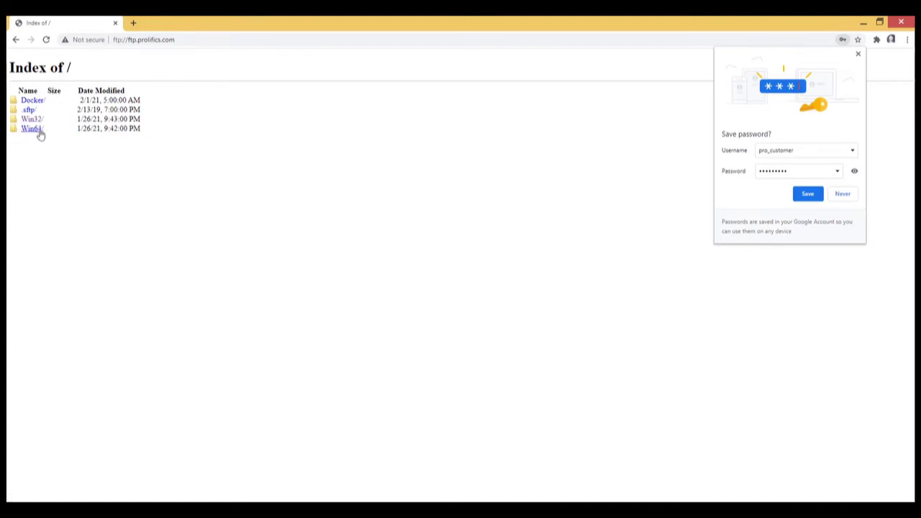
pyautogui.click(32, 120)
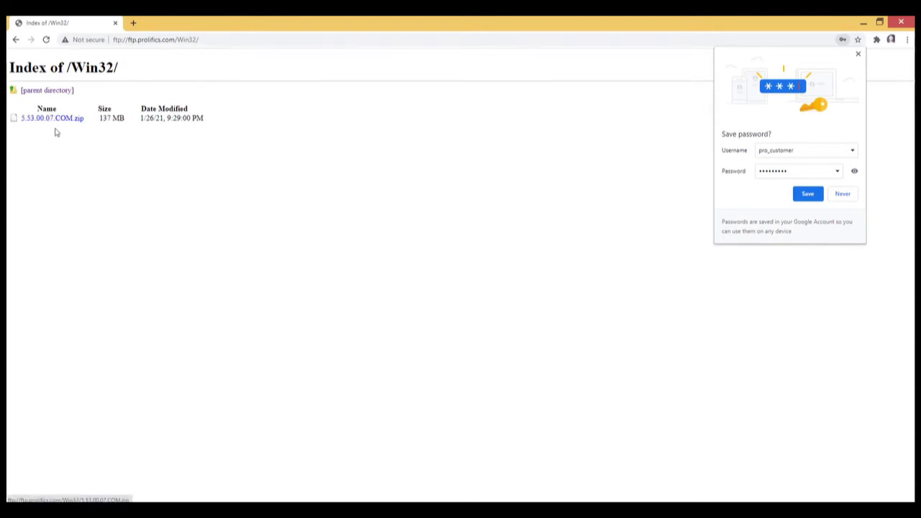
pyautogui.rightClick(51, 121)
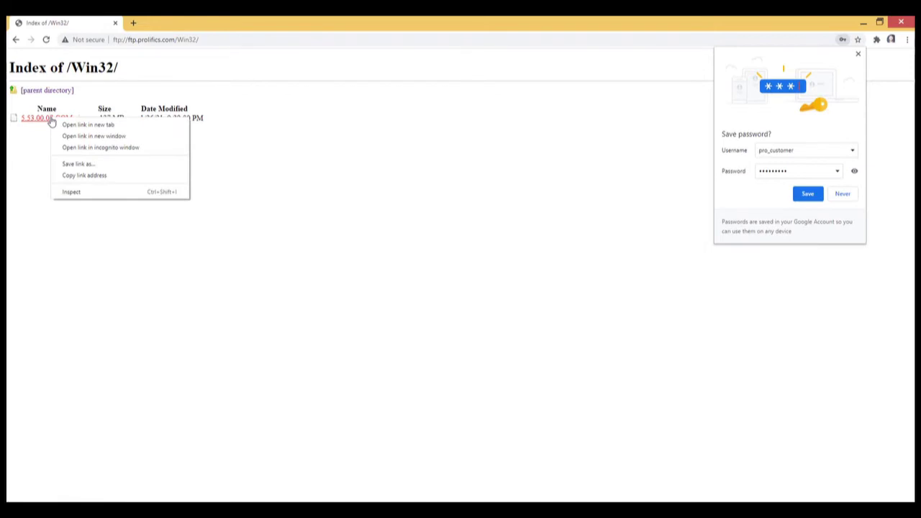
pyautogui.click(65, 165)
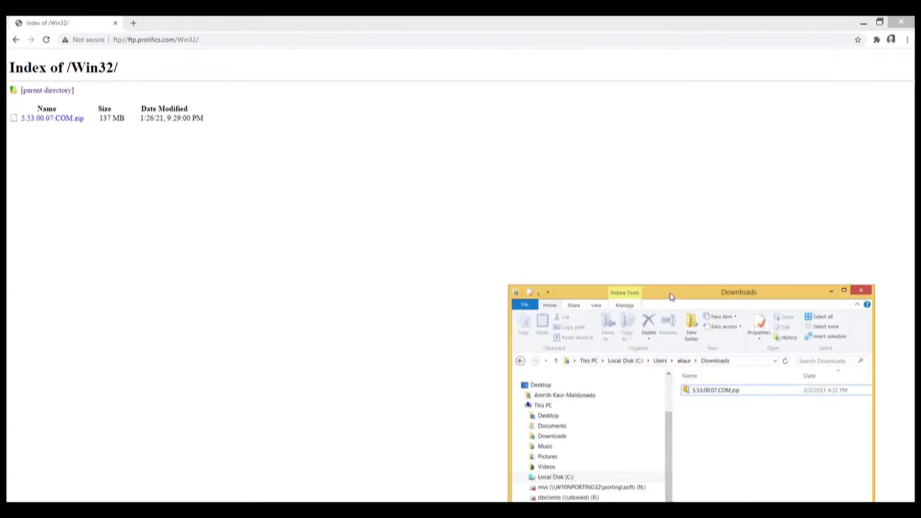
# Step: Extract 5.53.00.07.COM.zip with 7-Zip into a 5.53.00.07.COM folder
pyautogui.moveTo(670, 296); pyautogui.dragTo(496, 194)
pyautogui.click(546, 309)
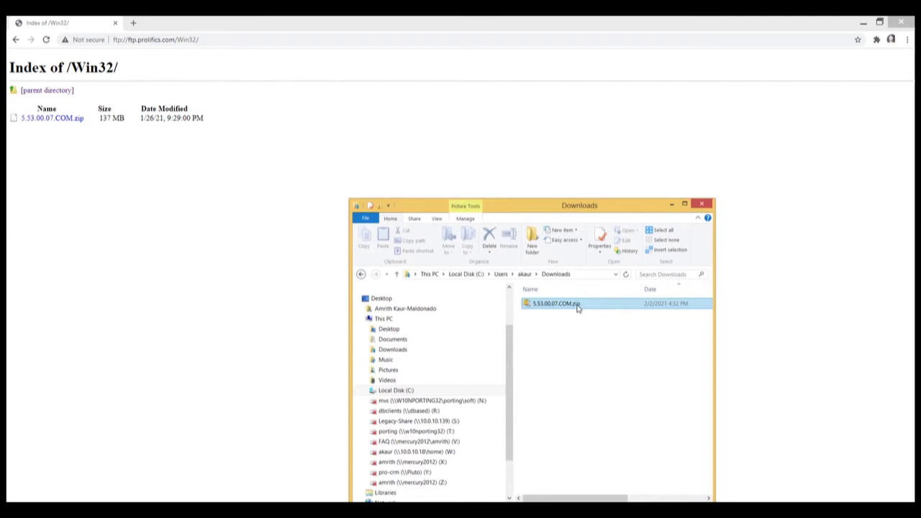
pyautogui.rightClick(551, 306)
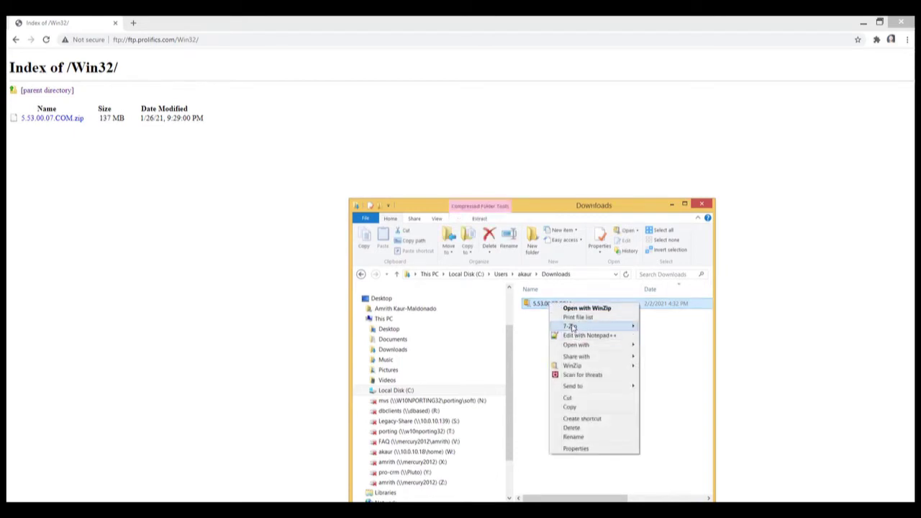
pyautogui.moveTo(573, 326)
pyautogui.click(671, 354)
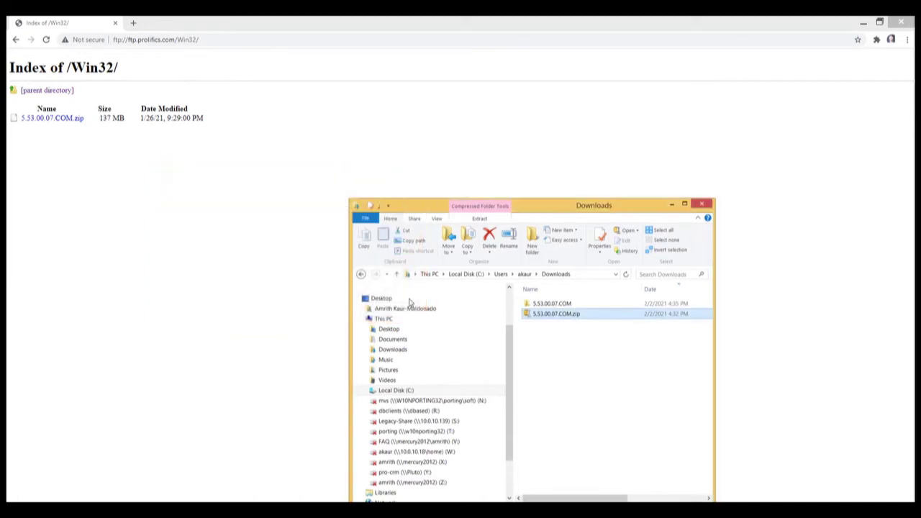
# Step: Open the newly extracted 5.53.00.07.COM folder
pyautogui.keyDown('ctrl'); pyautogui.click(546, 304); pyautogui.keyUp('ctrl')
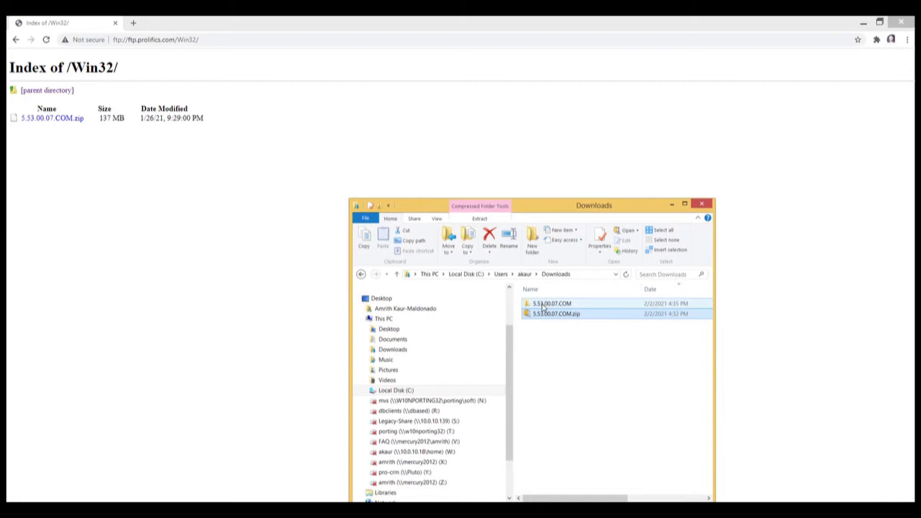
pyautogui.doubleClick(545, 307)
pyautogui.moveTo(512, 199); pyautogui.dragTo(488, 156)
# Step: Go through the inner 5.53.00.07.COM, prlcomcl553 and disk1 folders and run setup.exe
pyautogui.doubleClick(523, 266)
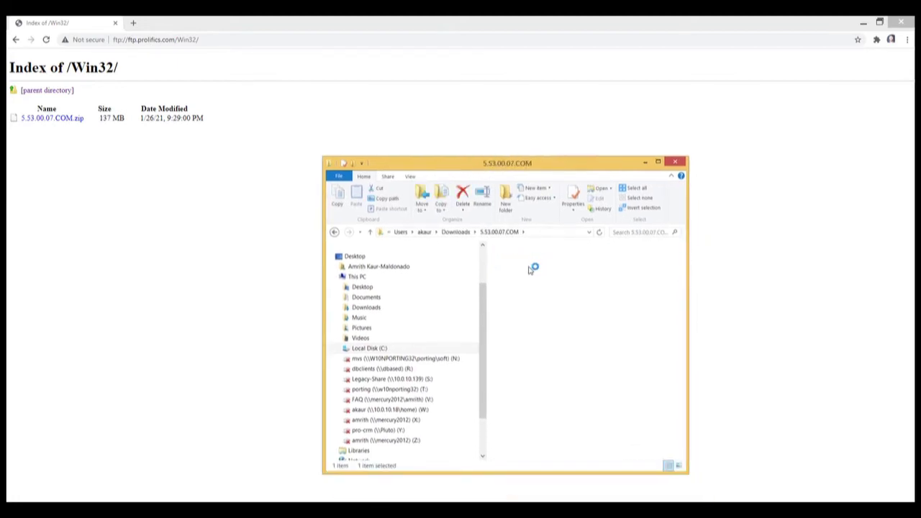
pyautogui.moveTo(512, 163); pyautogui.dragTo(409, 87)
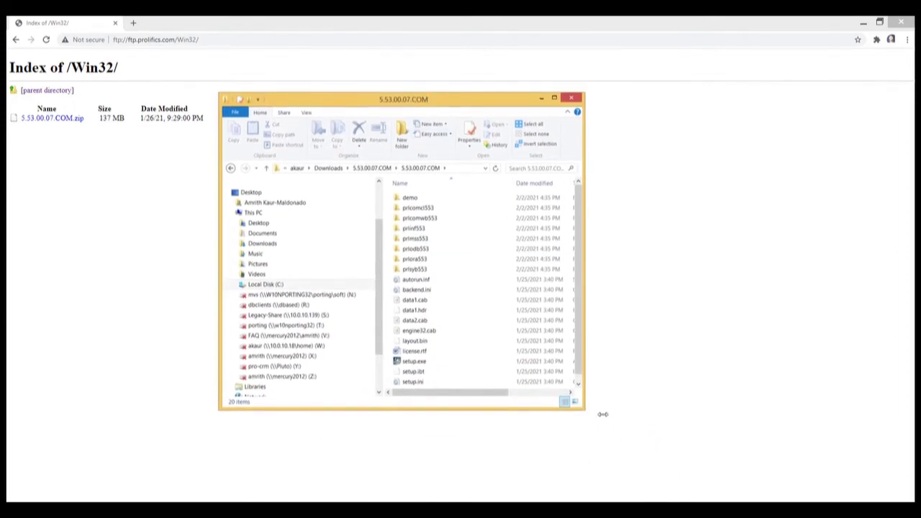
pyautogui.moveTo(603, 415); pyautogui.dragTo(727, 416)
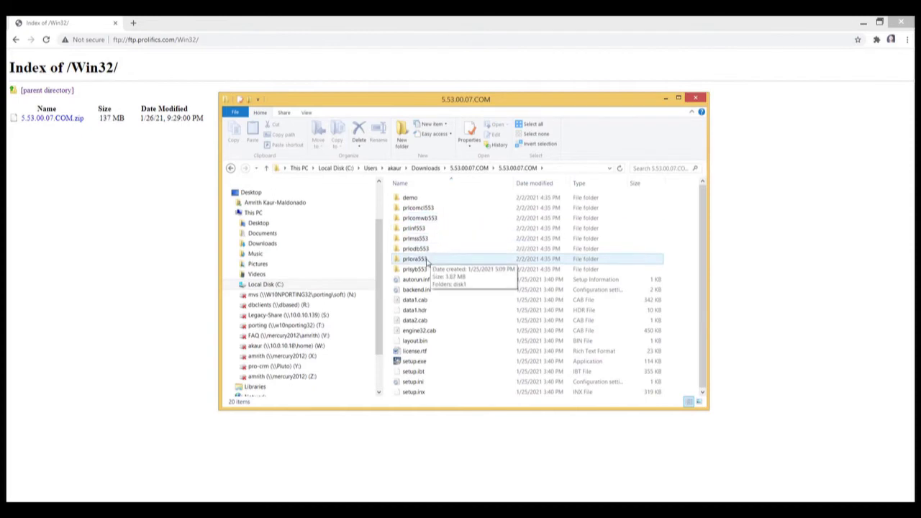
pyautogui.doubleClick(430, 208)
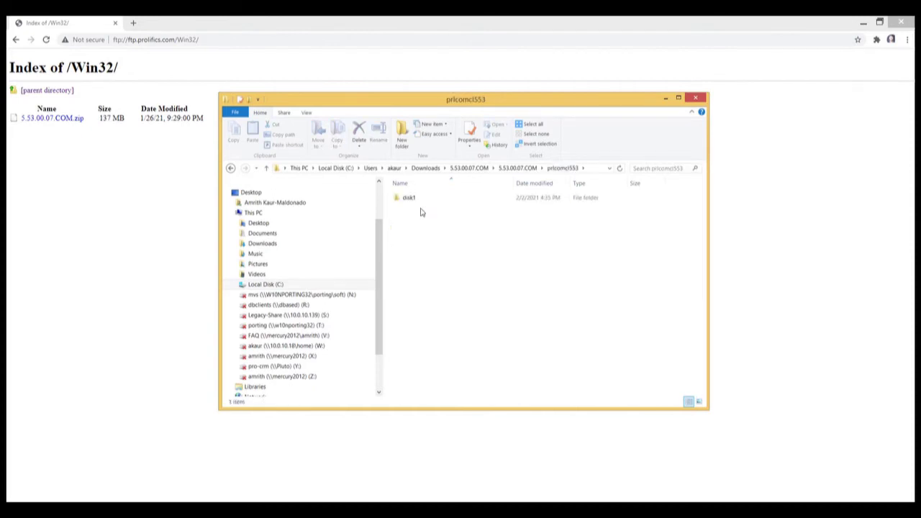
pyautogui.doubleClick(411, 199)
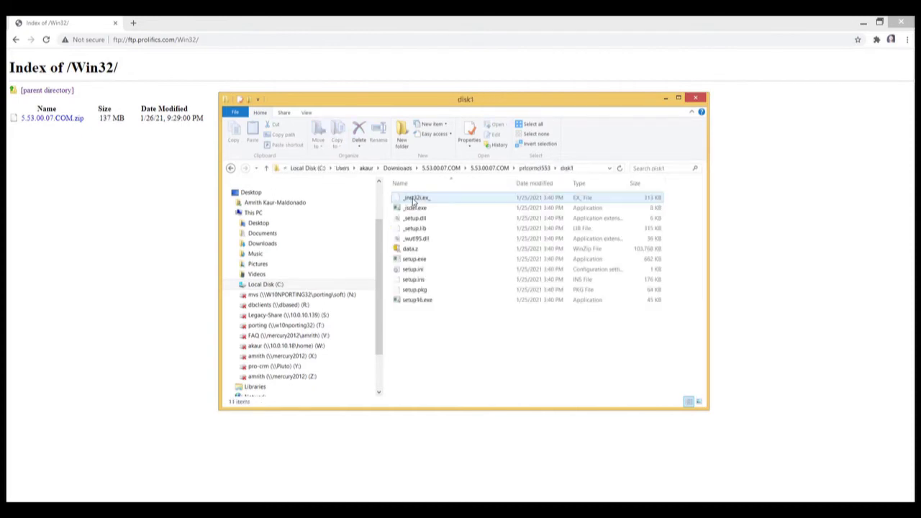
pyautogui.doubleClick(419, 261)
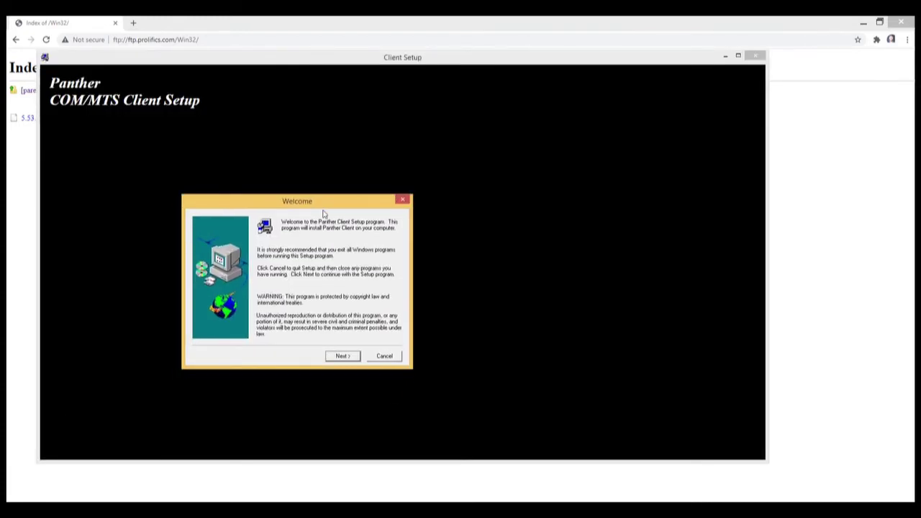
# Step: Choose Create a new installation in the Panther client installer
pyautogui.click(343, 356)
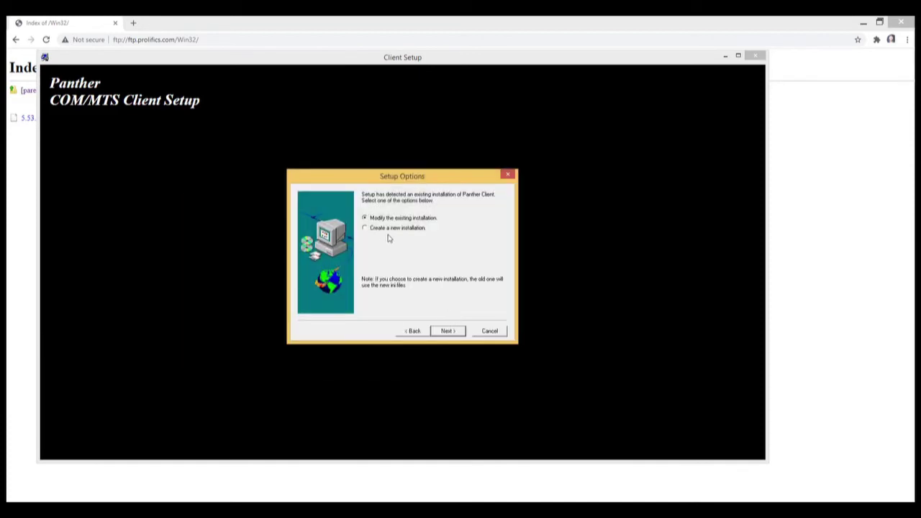
pyautogui.click(382, 227)
pyautogui.click(445, 332)
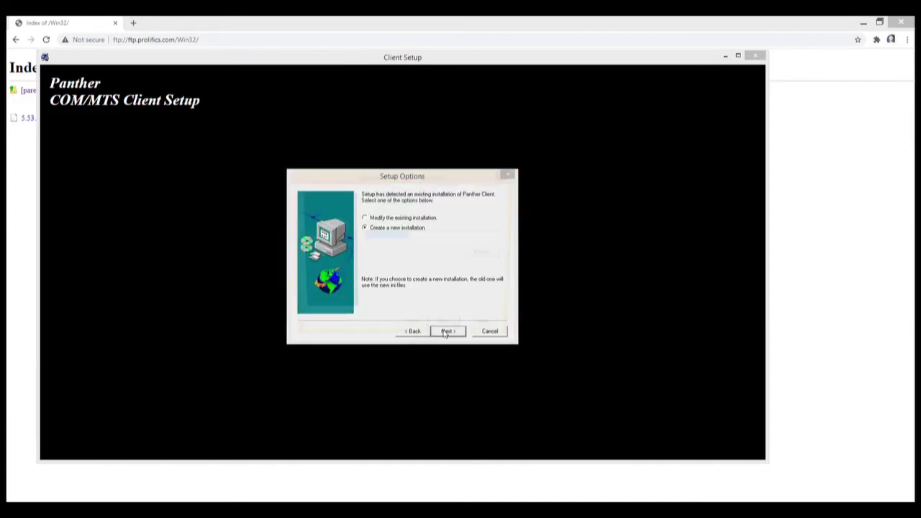
# Step: Delete Prolifics from the destination folder path and continue
pyautogui.click(373, 236)
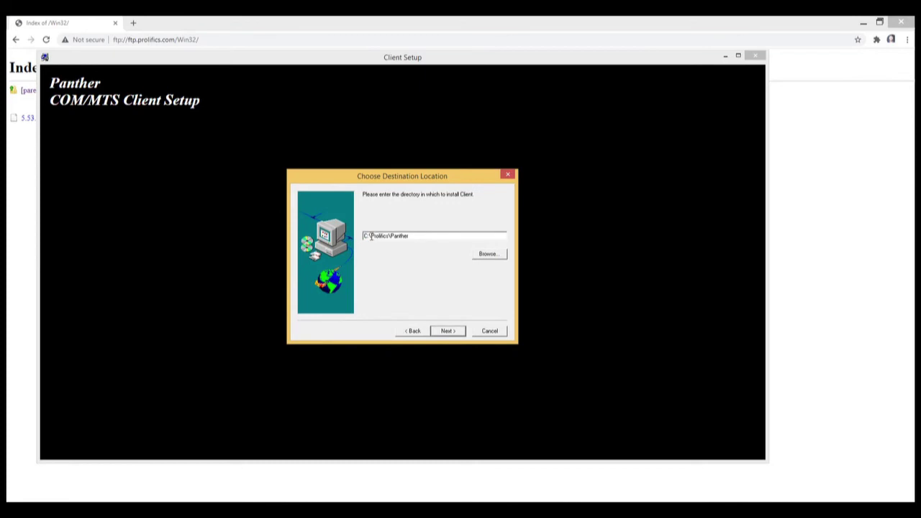
pyautogui.doubleClick(384, 236)
pyautogui.press('BackSpace')
pyautogui.press('BackSpace')
pyautogui.click(450, 333)
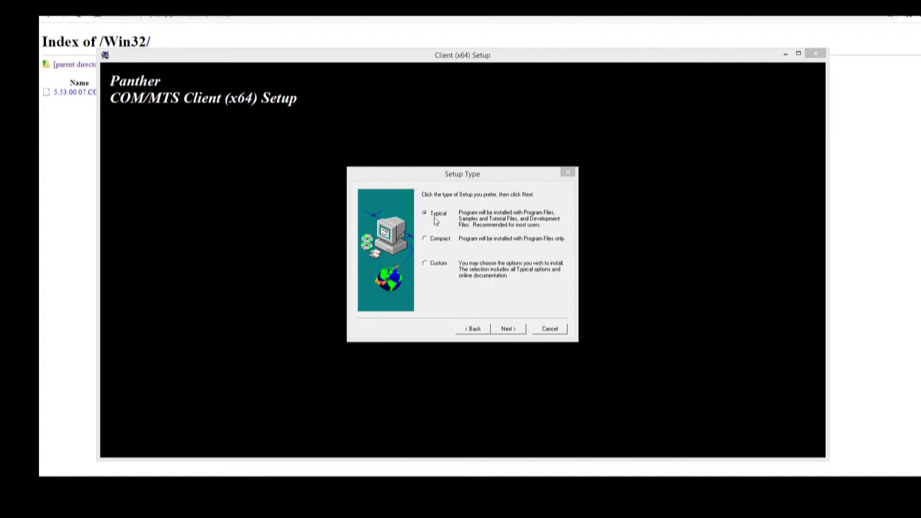
# Step: Accept Typical setup, the default folder, user name and backup list, dismissing the PATH warning
pyautogui.click(508, 330)
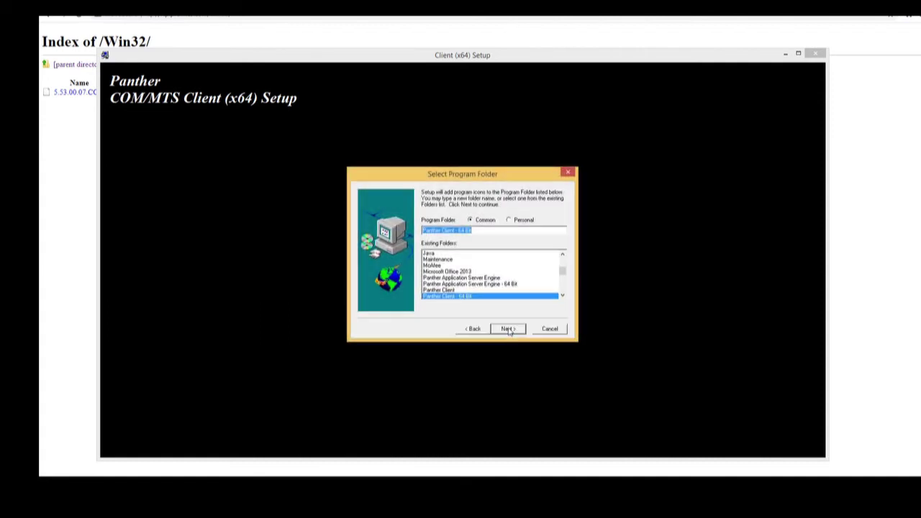
pyautogui.click(507, 330)
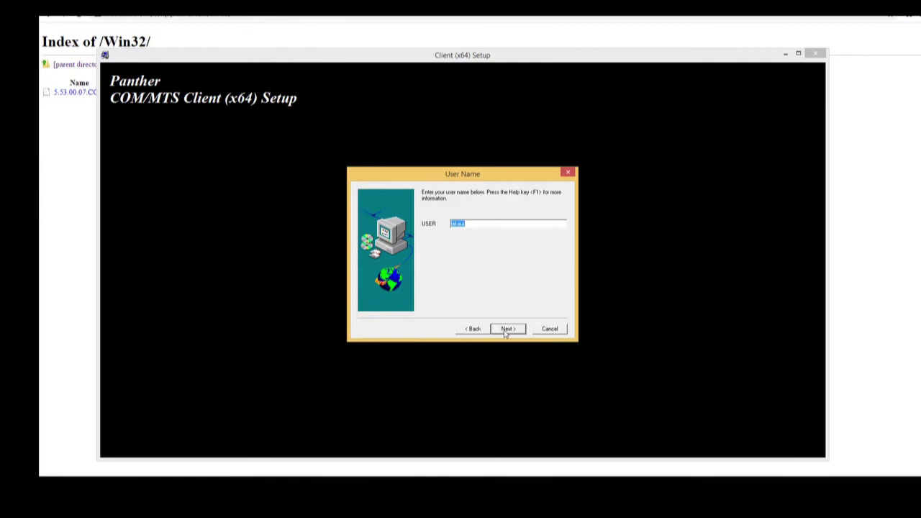
pyautogui.click(507, 329)
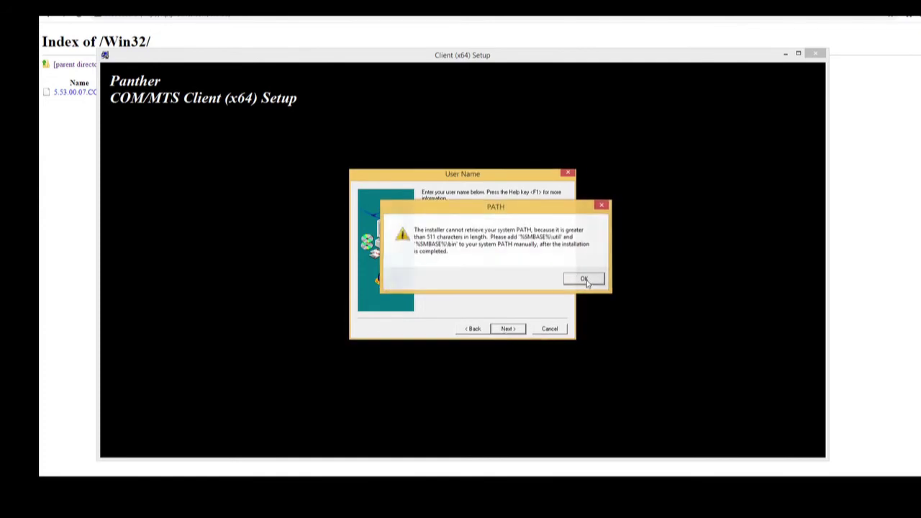
pyautogui.click(585, 280)
pyautogui.click(504, 330)
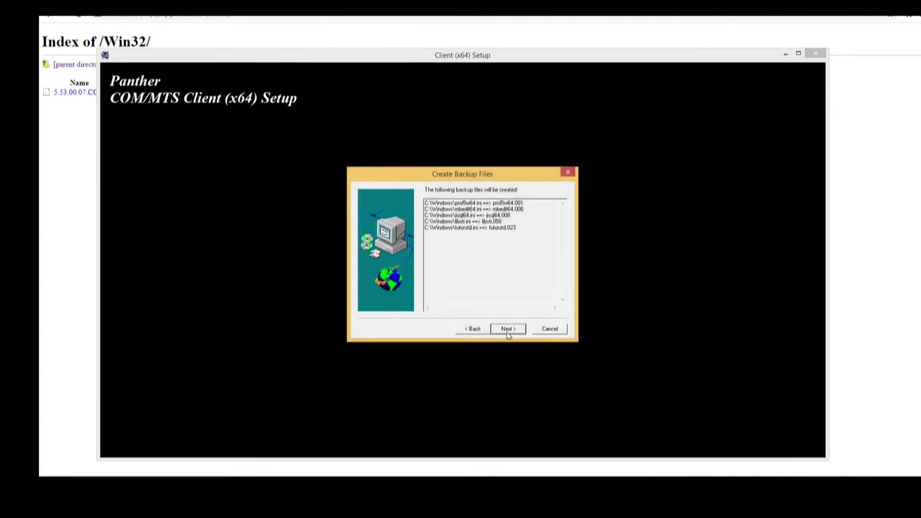
pyautogui.click(507, 329)
pyautogui.click(507, 329)
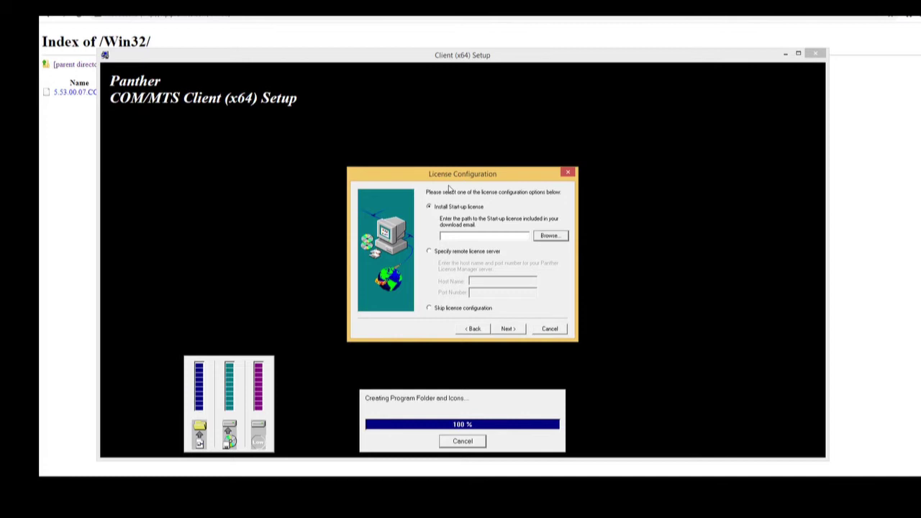
# Step: Skip license configuration and acknowledge the license and setup-complete messages
pyautogui.click(430, 308)
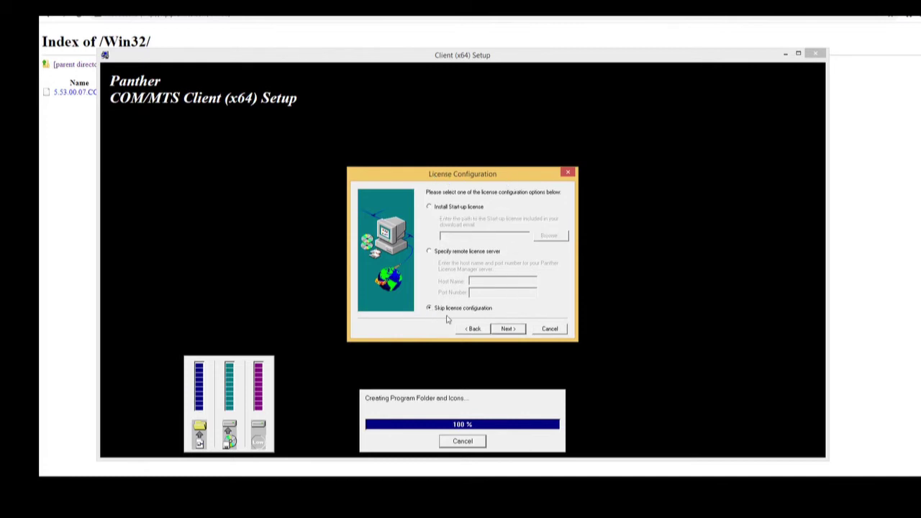
pyautogui.click(509, 329)
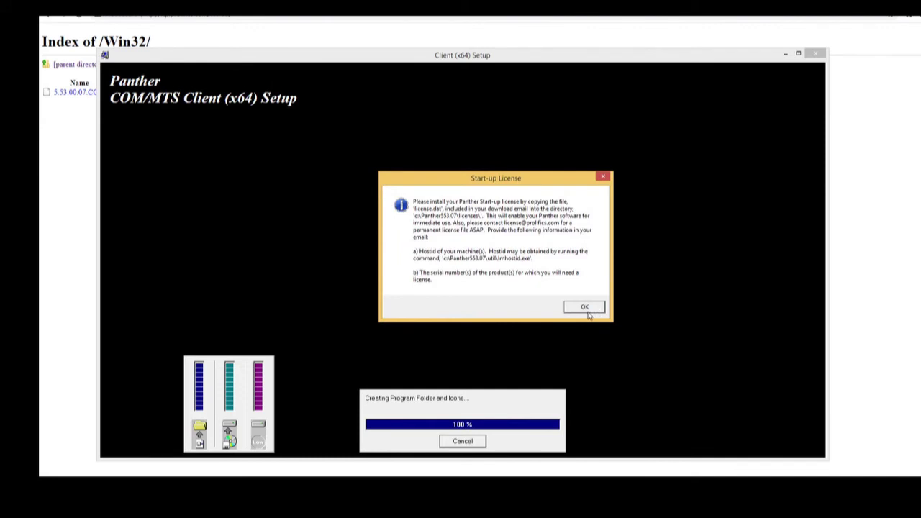
pyautogui.click(588, 310)
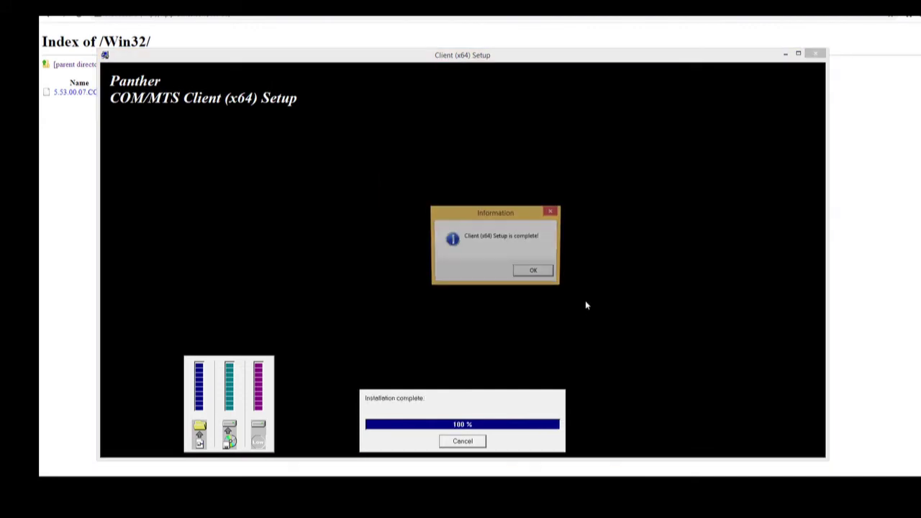
pyautogui.click(536, 272)
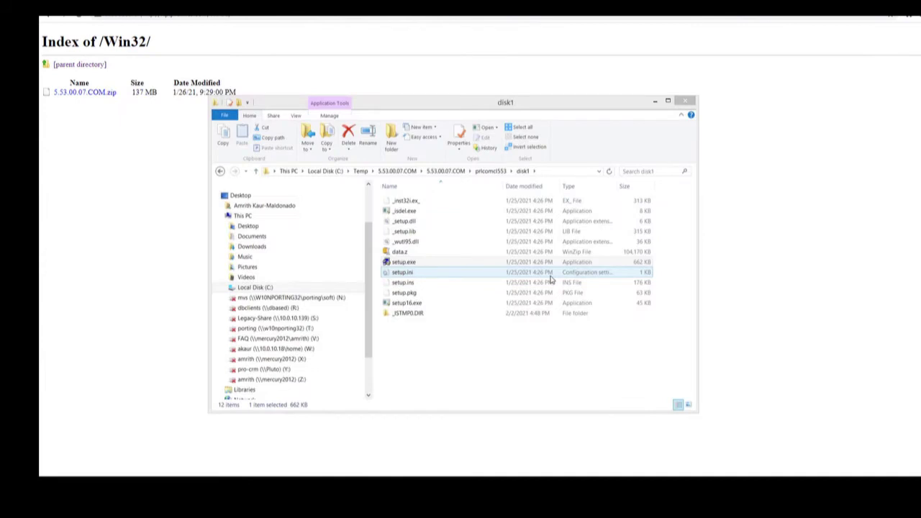
# Step: Open C:\Panther553.07, look inside its licenses folder, and return to Panther553.07
pyautogui.click(325, 172)
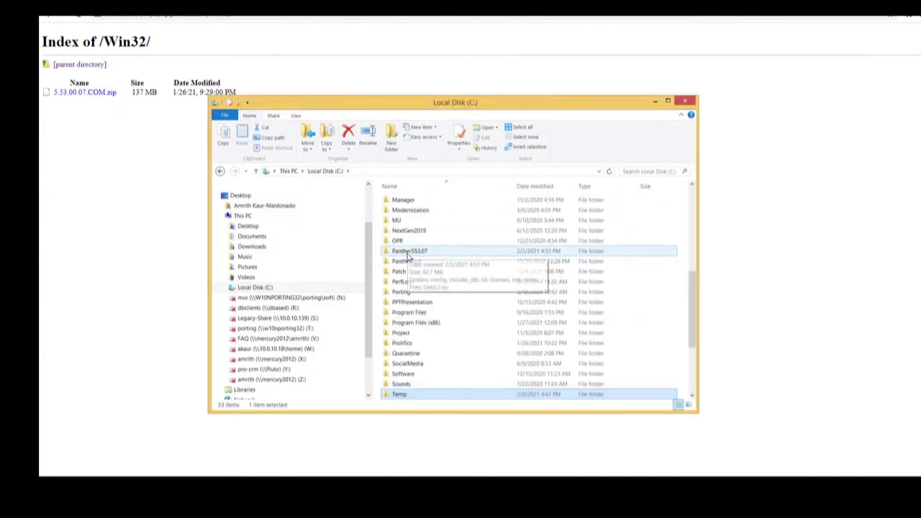
pyautogui.click(408, 253)
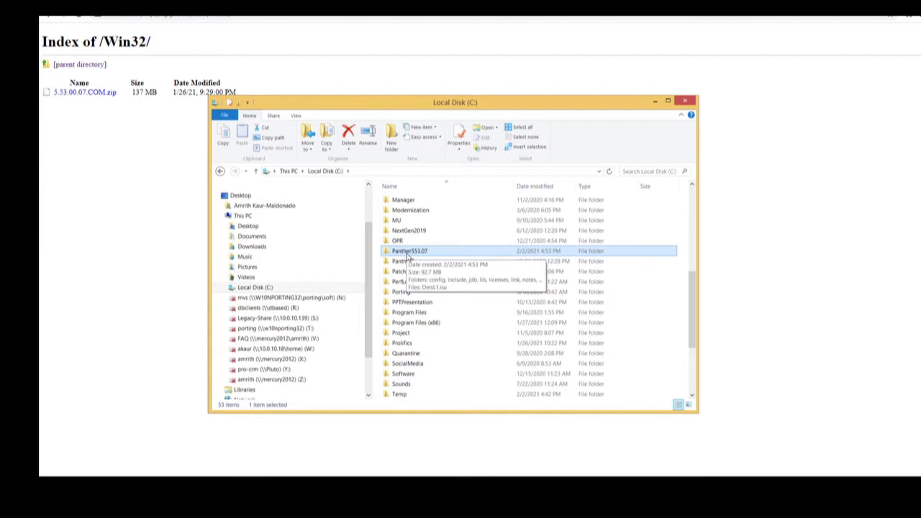
pyautogui.click(407, 261)
pyautogui.keyDown('ctrl'); pyautogui.click(409, 252); pyautogui.keyUp('ctrl')
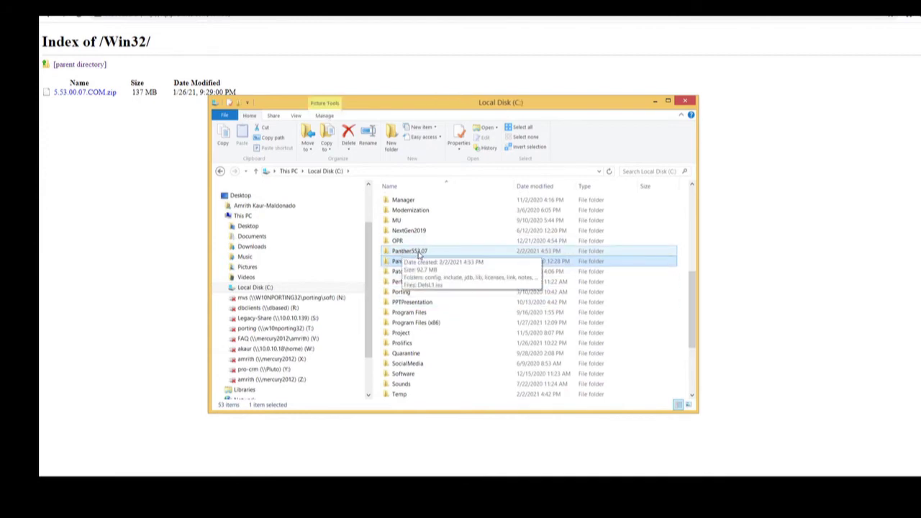
pyautogui.doubleClick(418, 253)
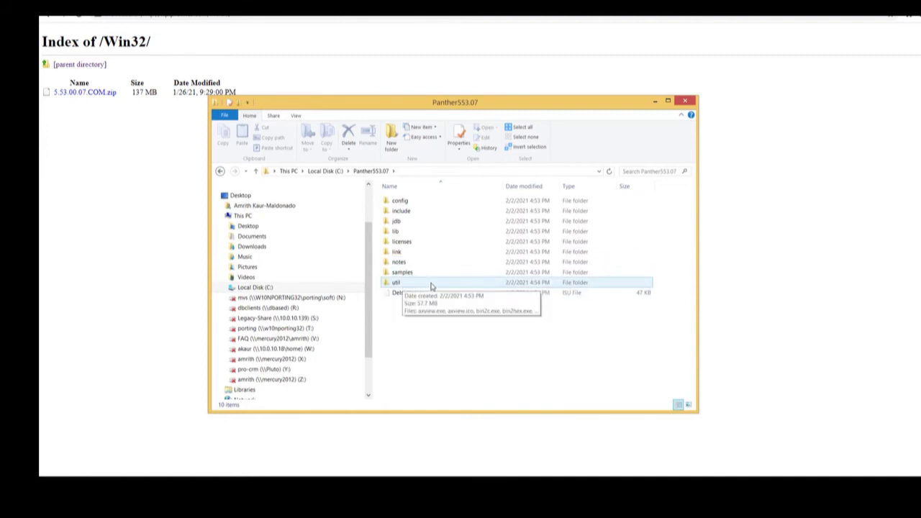
pyautogui.doubleClick(405, 245)
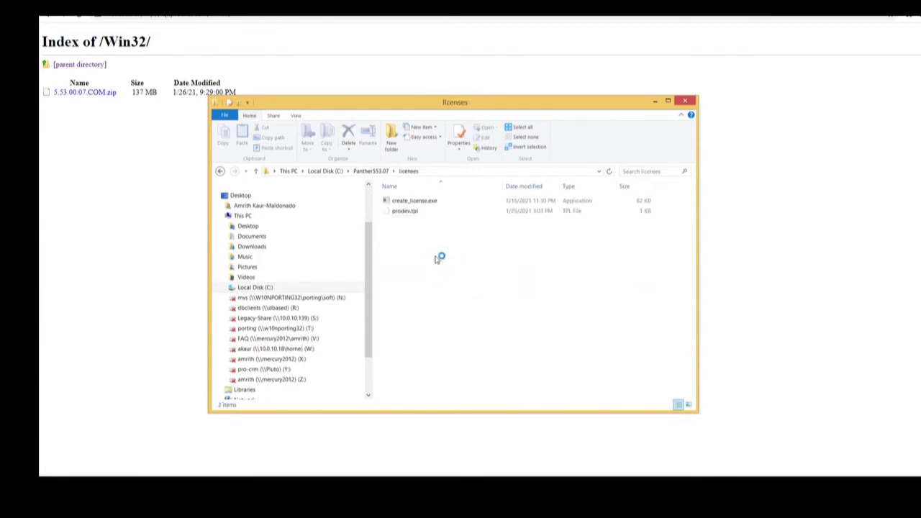
pyautogui.click(370, 171)
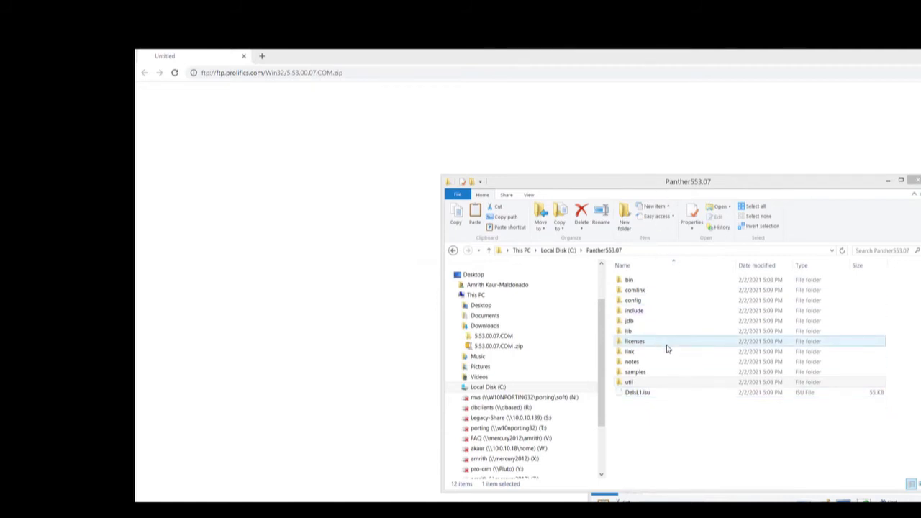
# Step: Run prodev32.exe from the util folder and dismiss the 'Cannot find license file' error
pyautogui.click(630, 382)
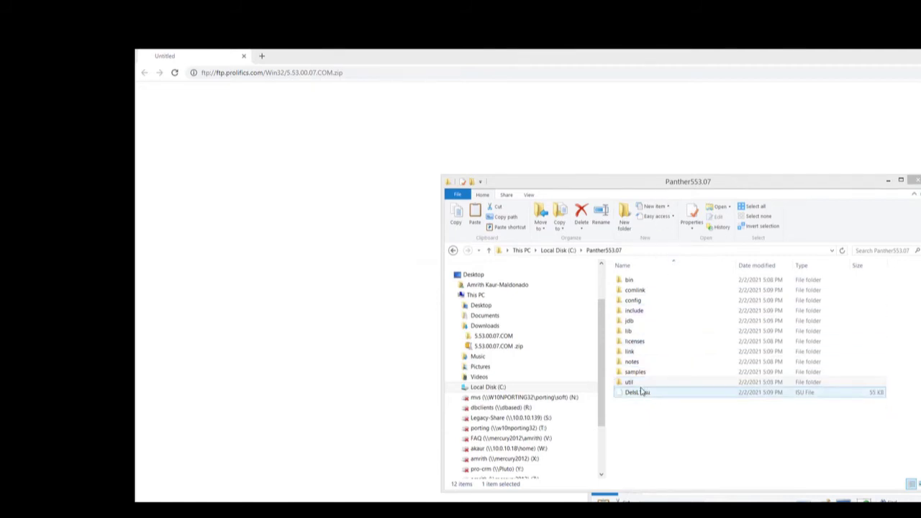
pyautogui.doubleClick(630, 382)
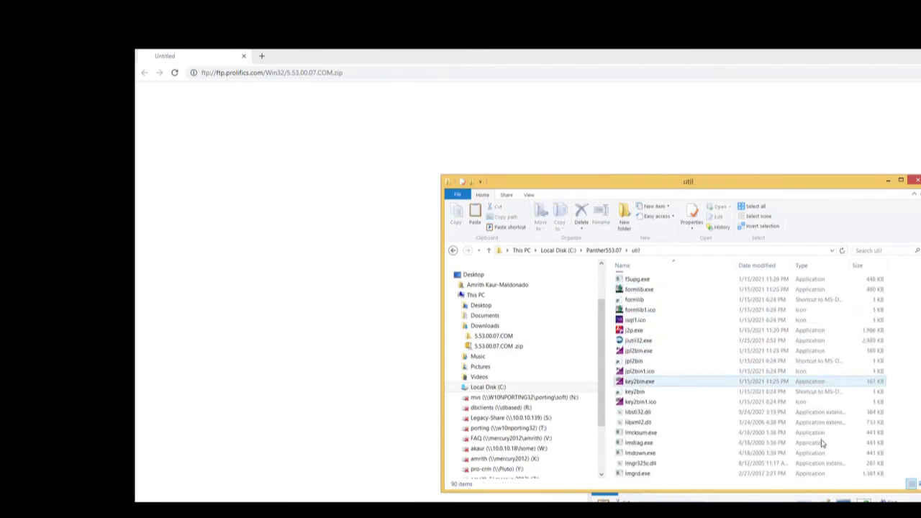
pyautogui.click(823, 442)
pyautogui.press('p')
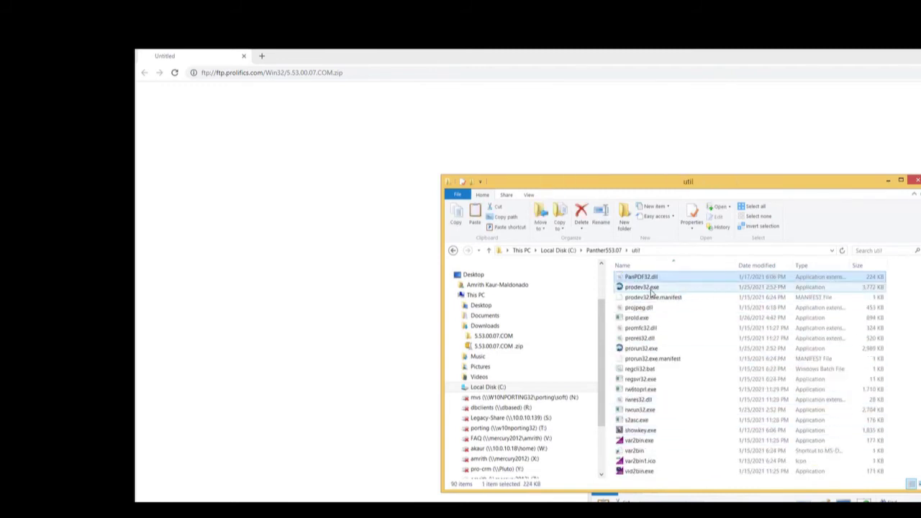
pyautogui.click(633, 289)
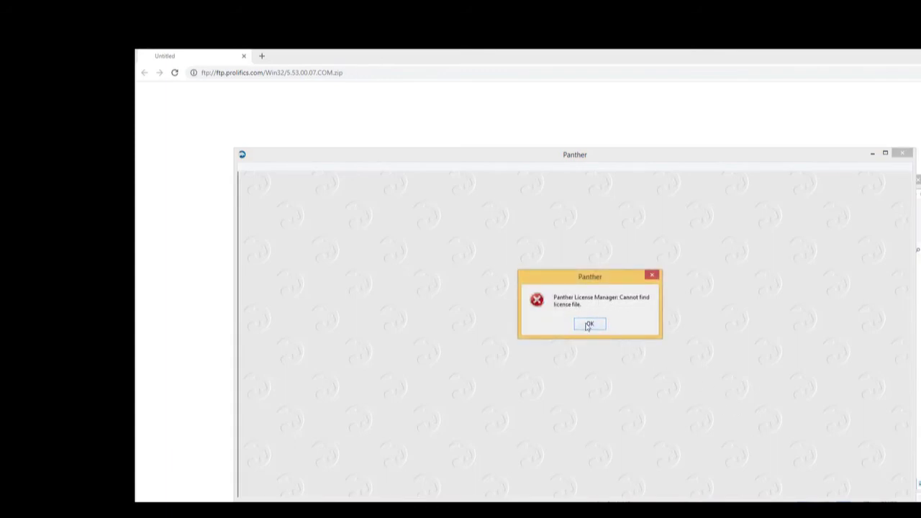
pyautogui.click(590, 325)
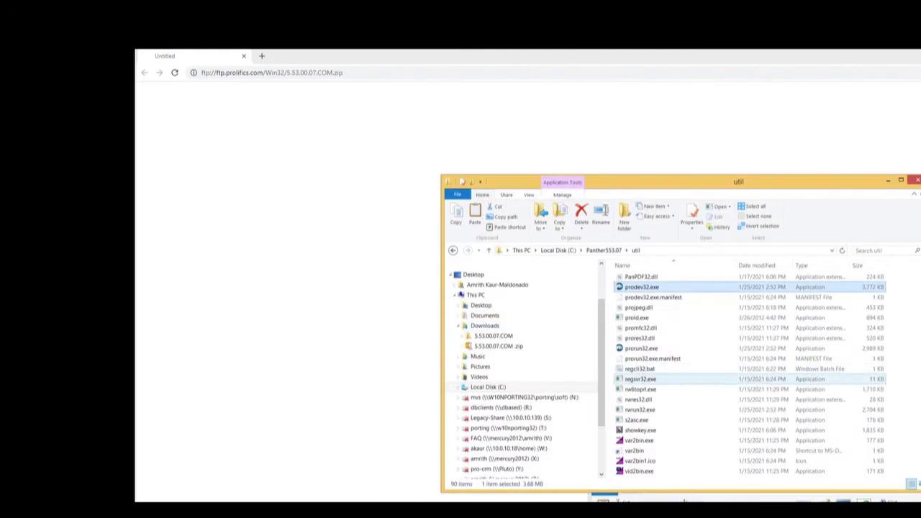
# Step: Copy license.dat from the Downloads folder using a second File Explorer window
pyautogui.rightClick(778, 498)
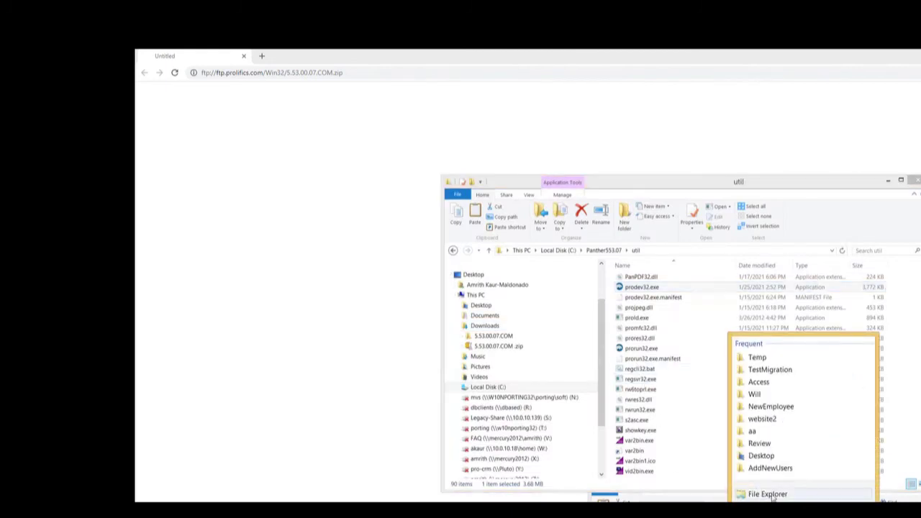
pyautogui.press('Escape')
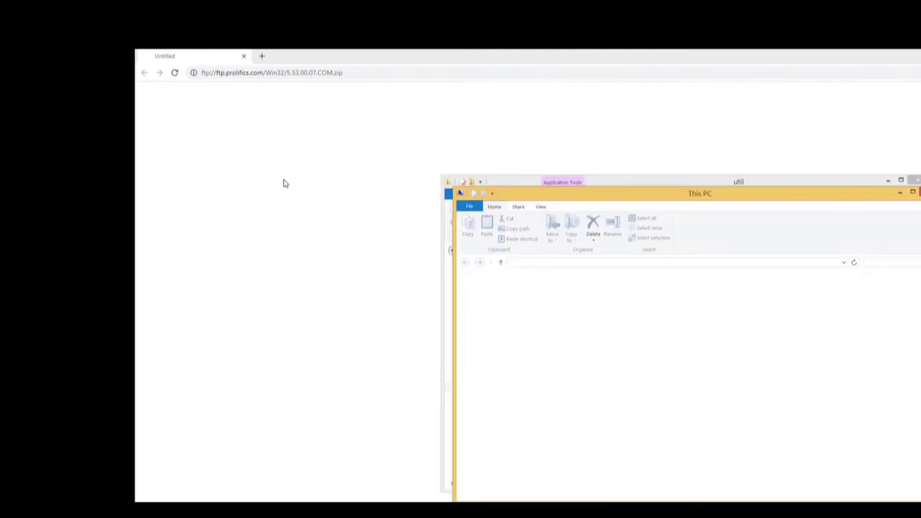
pyautogui.click(504, 378)
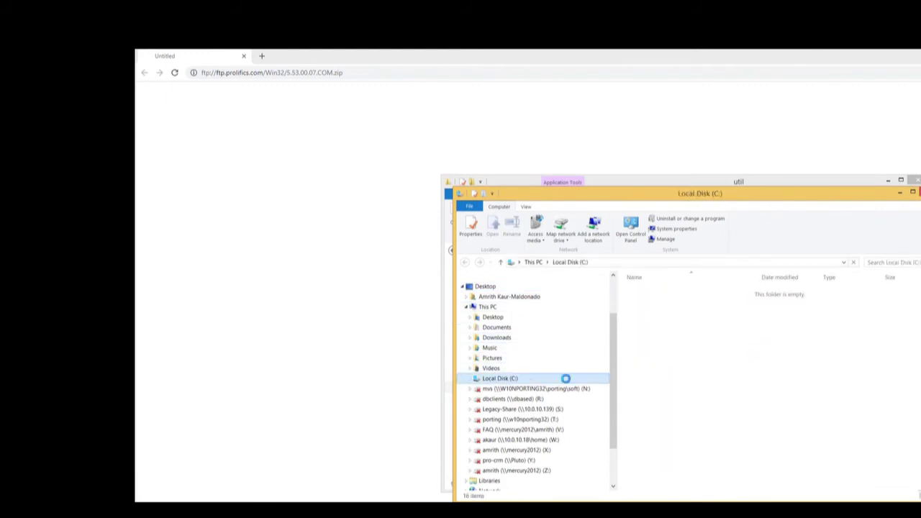
pyautogui.scroll(-10, 648, 353)
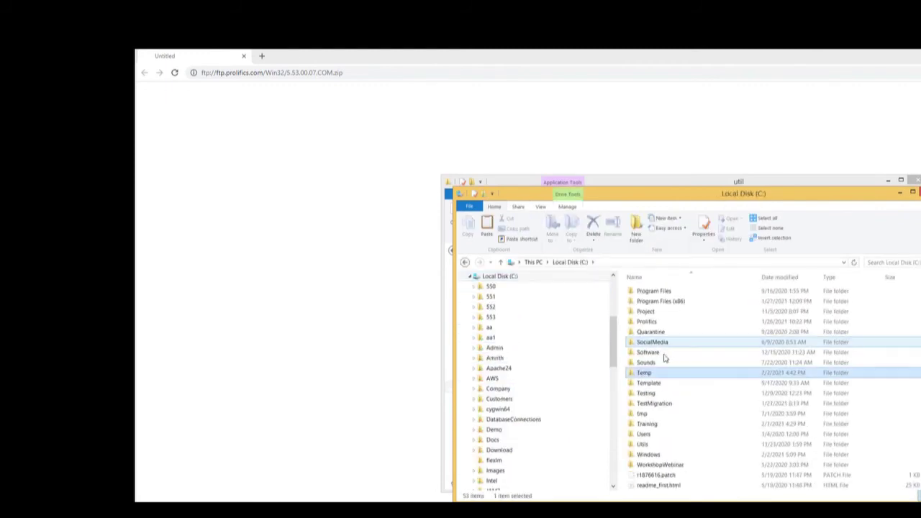
pyautogui.click(644, 373)
pyautogui.doubleClick(646, 374)
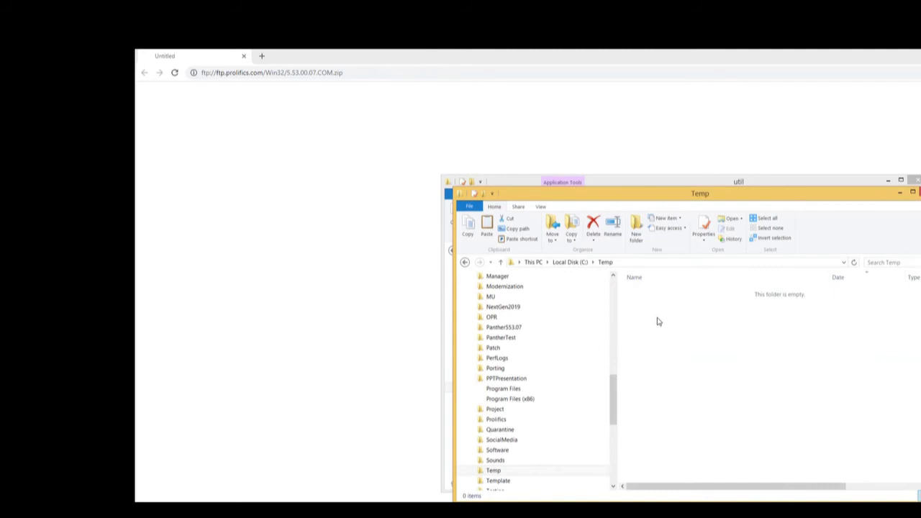
pyautogui.click(570, 262)
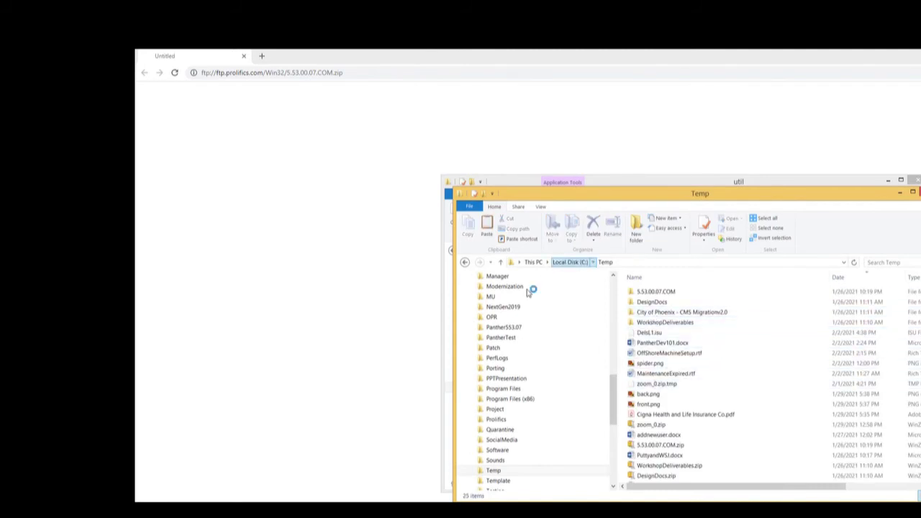
pyautogui.moveTo(617, 326); pyautogui.dragTo(616, 289)
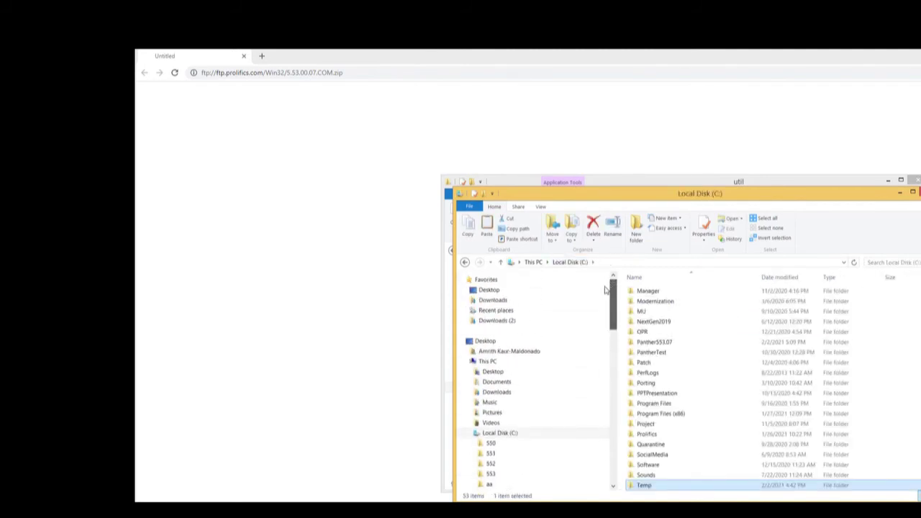
pyautogui.click(493, 300)
pyautogui.click(651, 313)
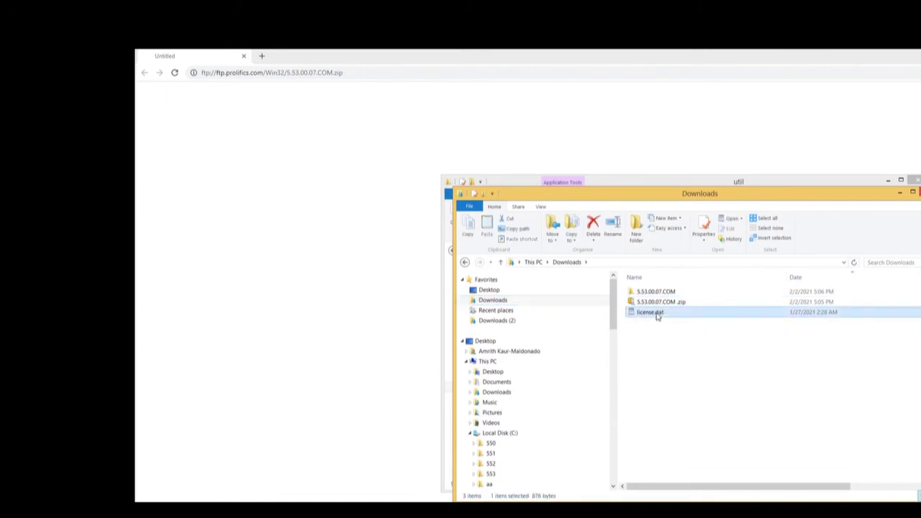
pyautogui.click(911, 193)
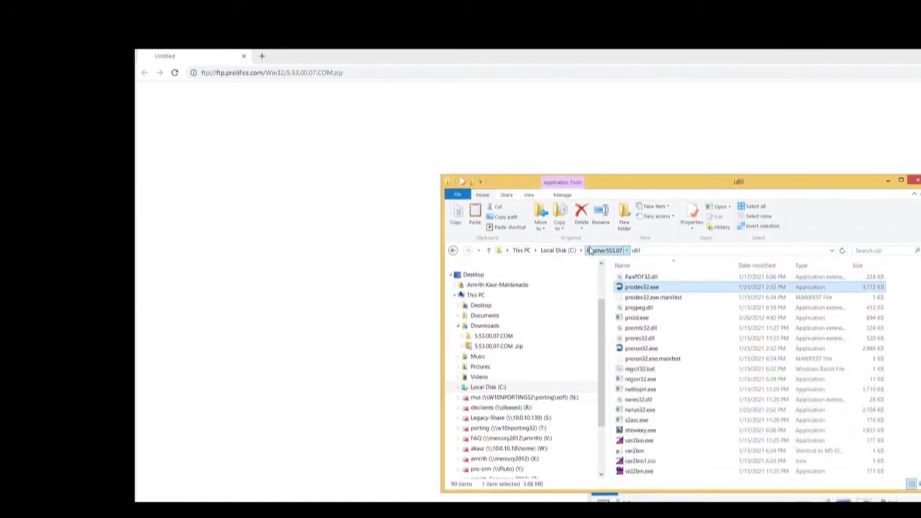
# Step: Paste license.dat into C:\Panther553.07\licenses and return to Panther553.07
pyautogui.click(605, 251)
pyautogui.doubleClick(634, 342)
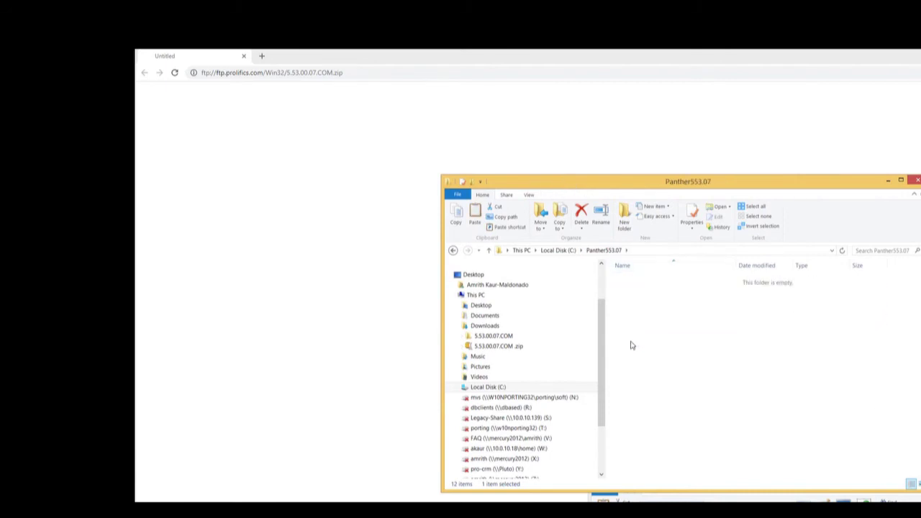
pyautogui.click(604, 250)
# Step: Launch prodev32.exe again from the util folder
pyautogui.doubleClick(630, 383)
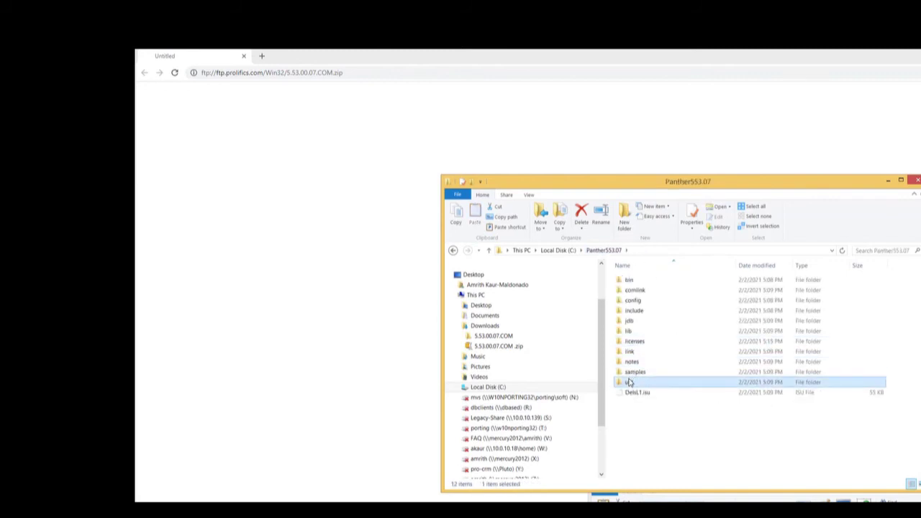
pyautogui.click(635, 335)
pyautogui.press('p')
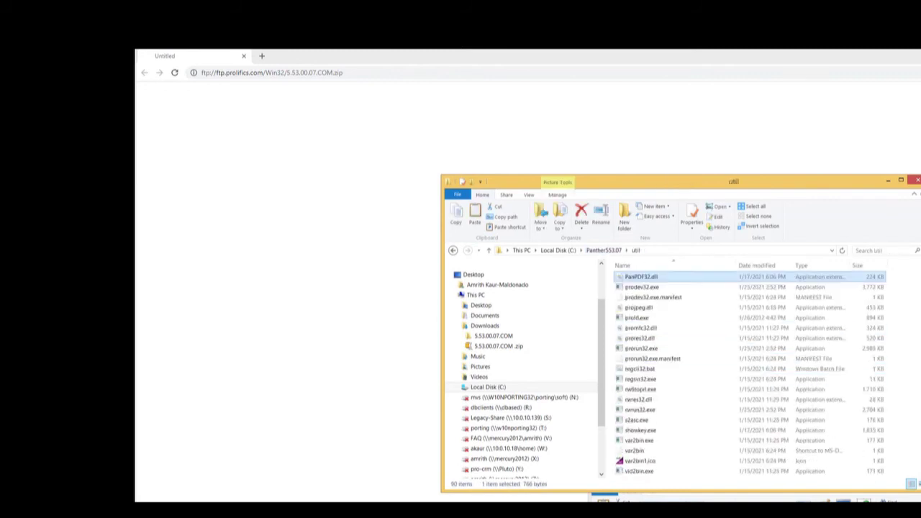
pyautogui.doubleClick(661, 289)
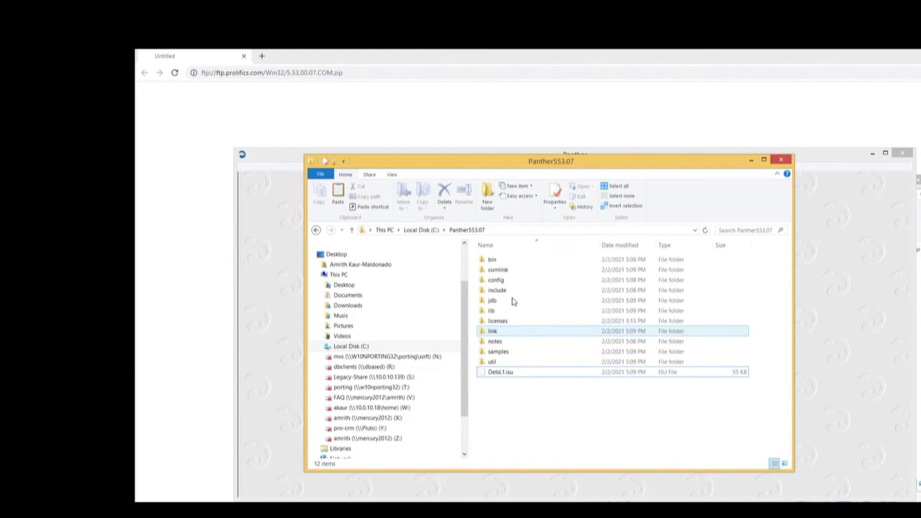
# Step: Open smvars from the config folder using Edit with Notepad++
pyautogui.doubleClick(509, 283)
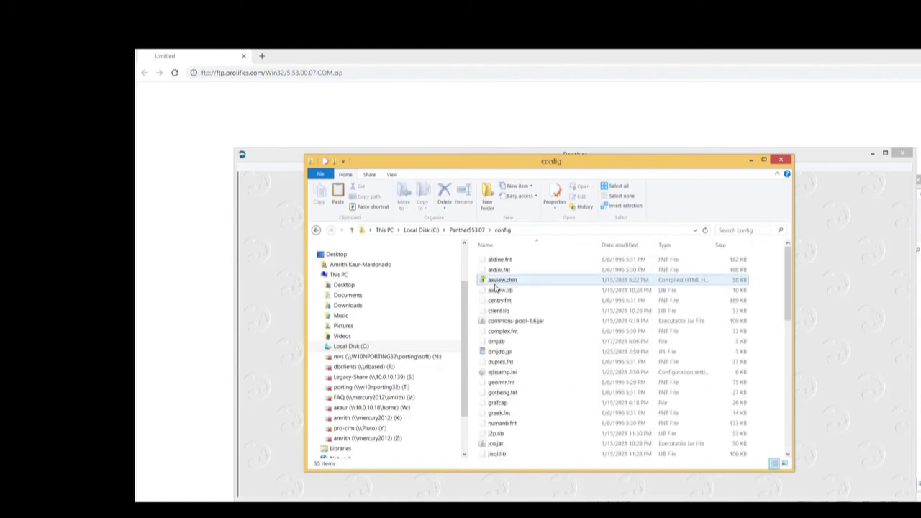
pyautogui.click(502, 282)
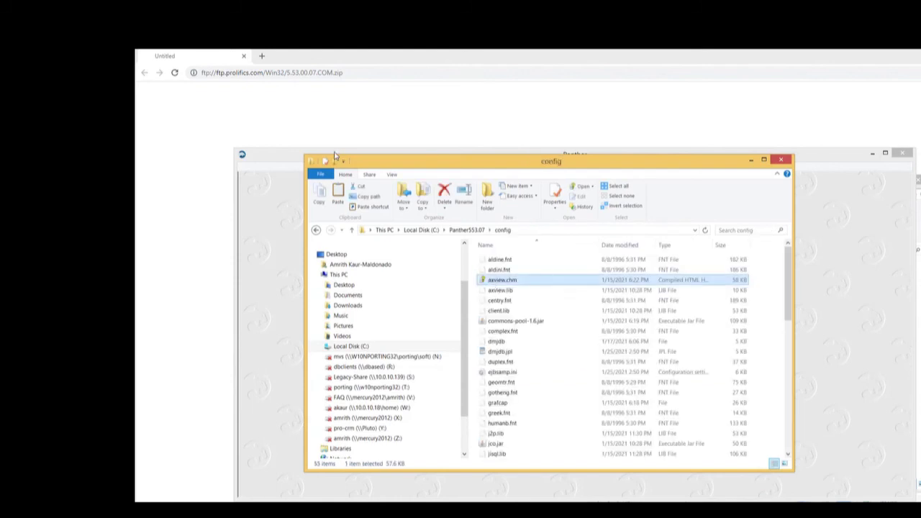
pyautogui.press('s')
pyautogui.click(493, 281)
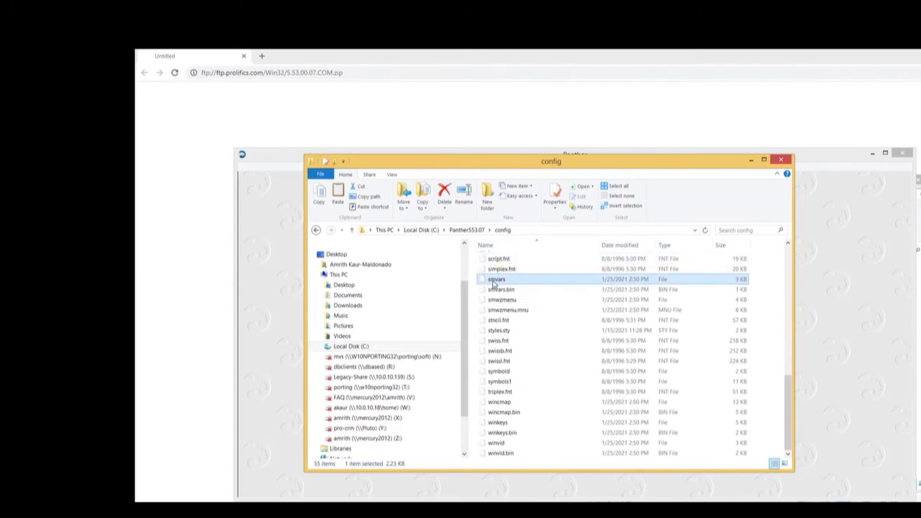
pyautogui.rightClick(494, 283)
pyautogui.click(527, 305)
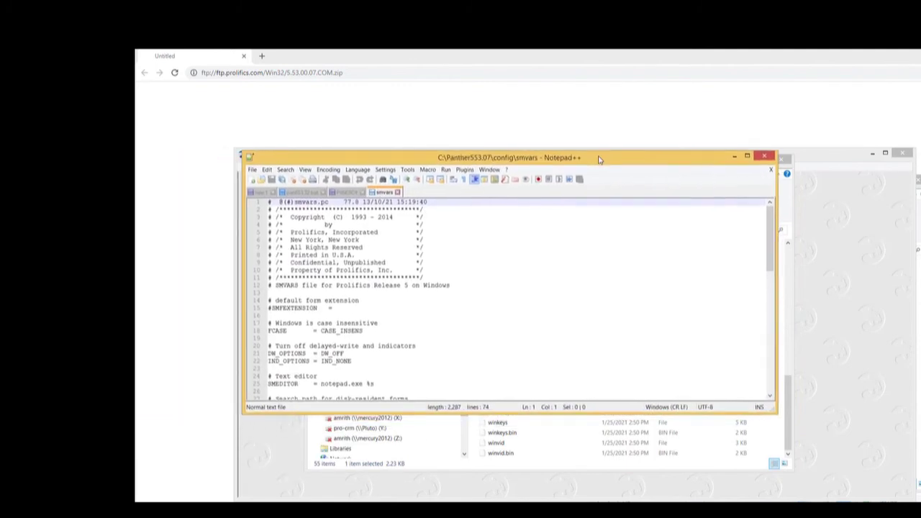
# Step: Scroll to the SMJAVALIBRARY = jvm.dll line in smvars, select it, then minimize Notepad++
pyautogui.click(561, 282)
pyautogui.scroll(-7, 561, 284)
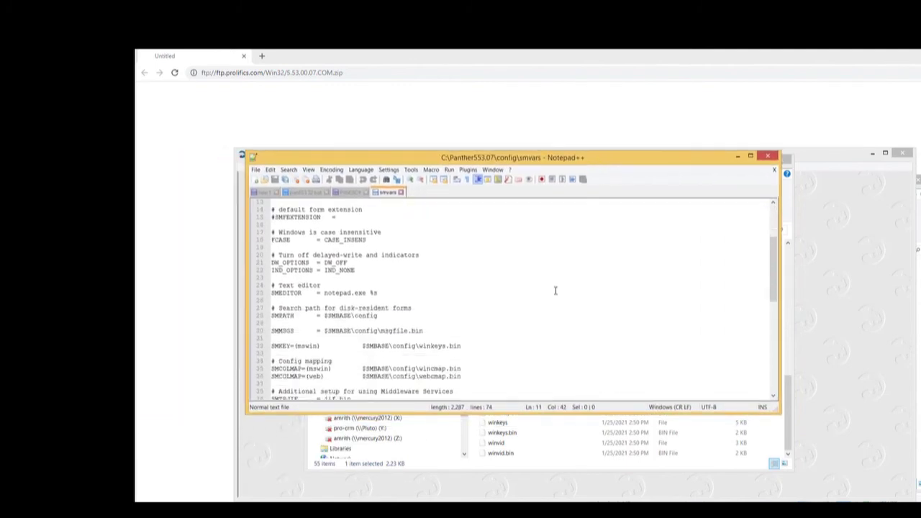
pyautogui.scroll(-4, 555, 291)
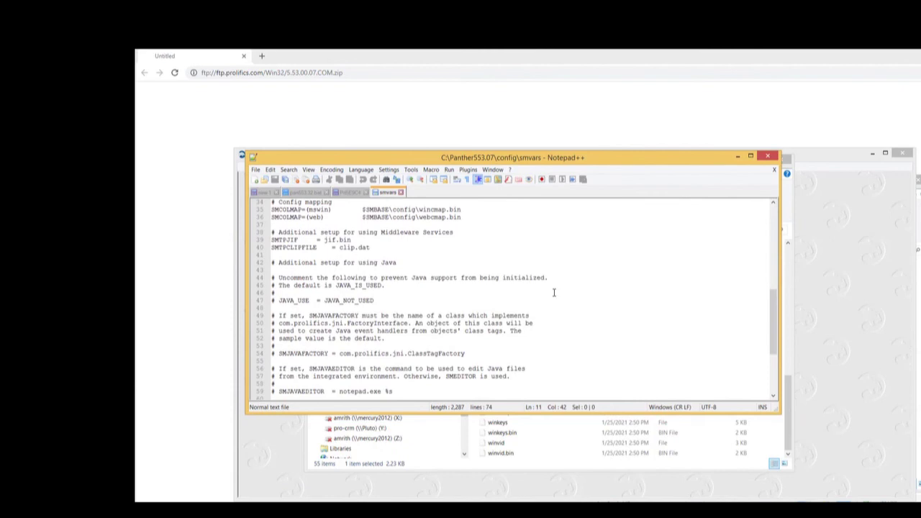
pyautogui.scroll(-2, 554, 292)
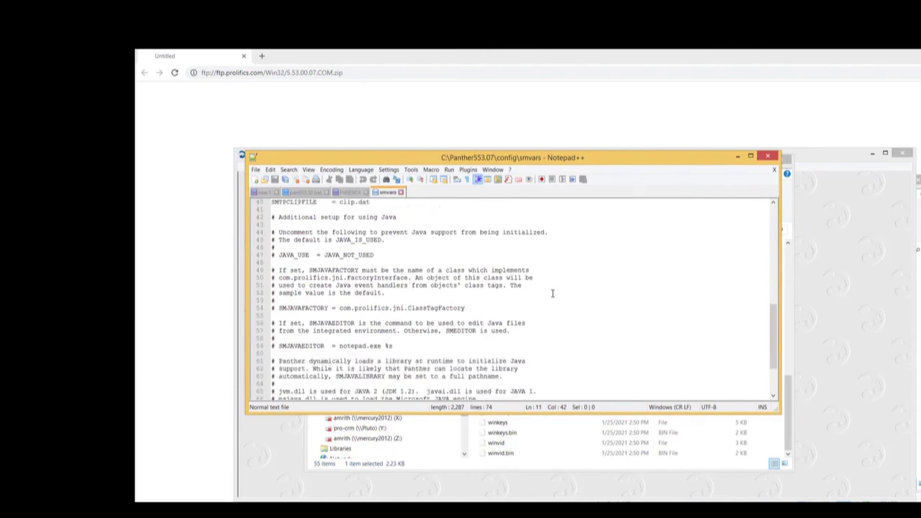
pyautogui.scroll(-2, 552, 293)
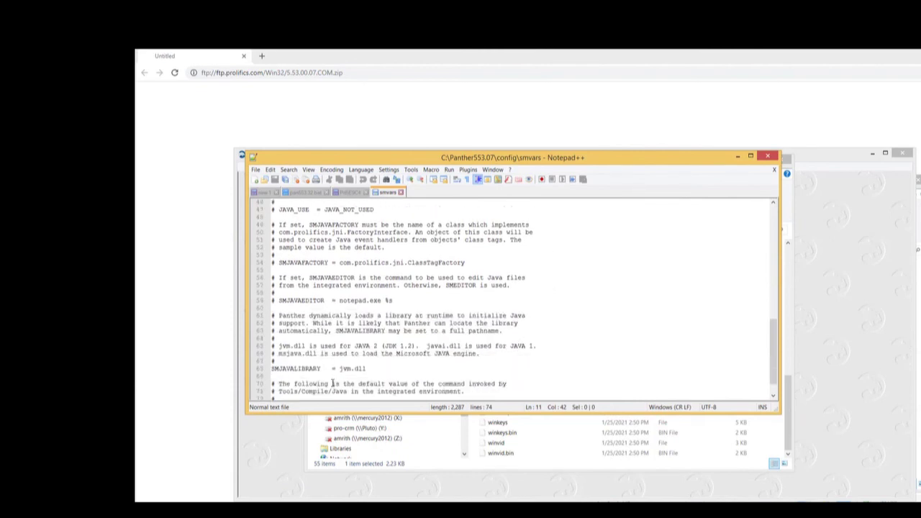
pyautogui.moveTo(267, 375); pyautogui.dragTo(272, 368)
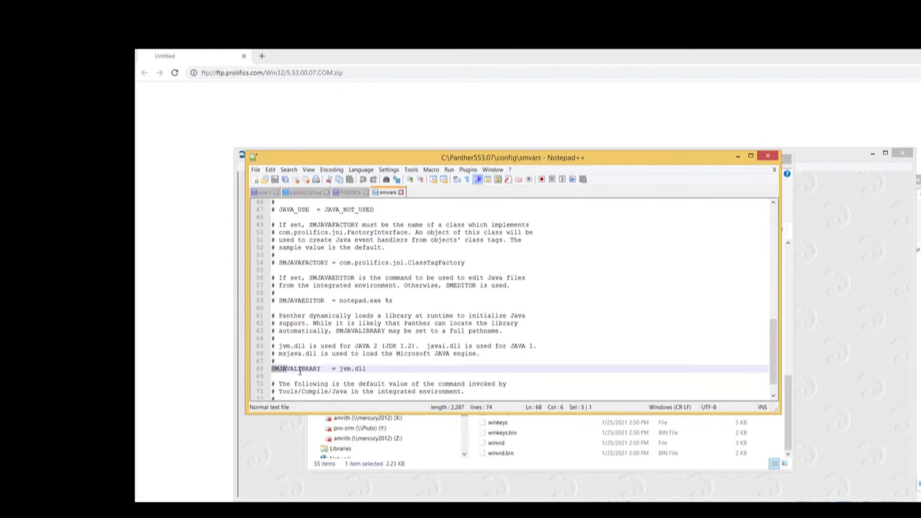
pyautogui.click(370, 369)
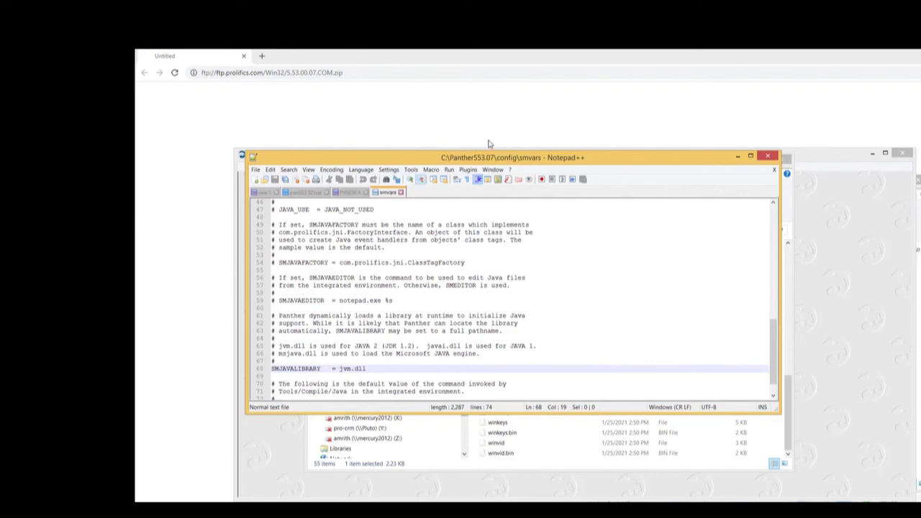
pyautogui.click(738, 158)
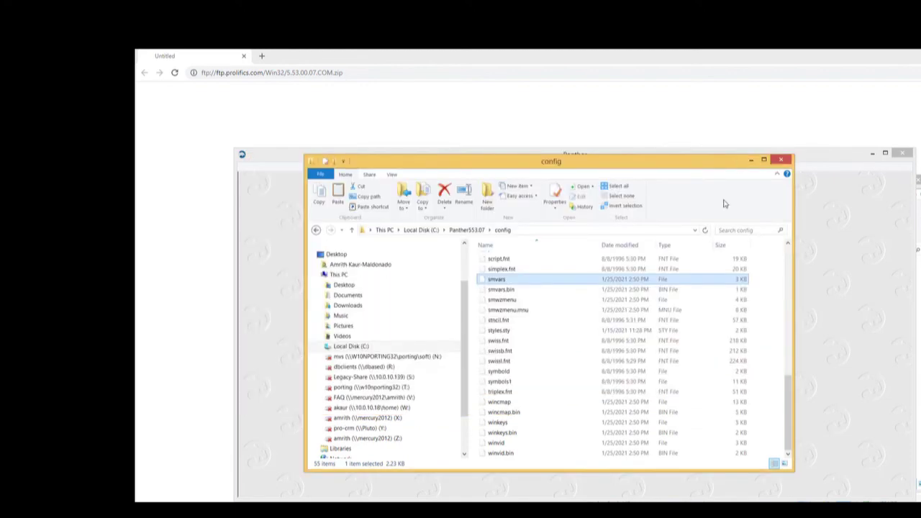
# Step: Reveal Panther, dismiss the Java support warning, and move the window up and left
pyautogui.click(749, 157)
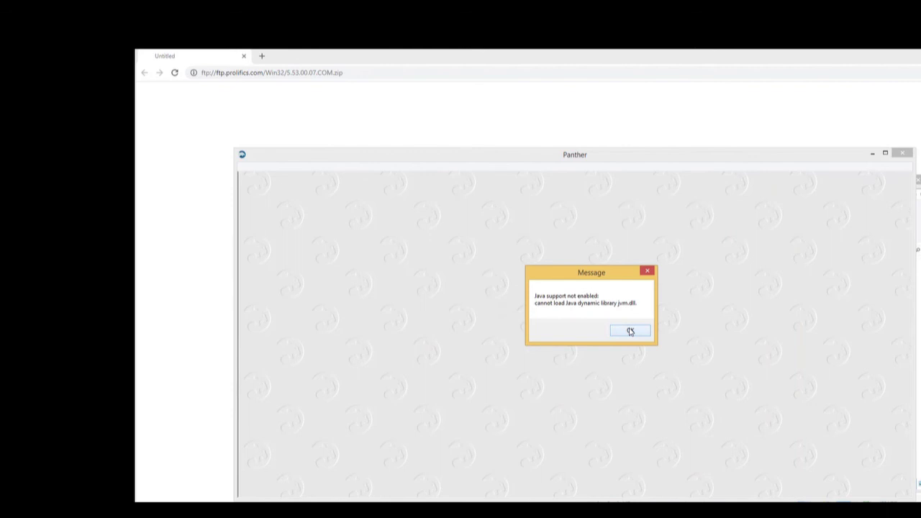
pyautogui.click(631, 330)
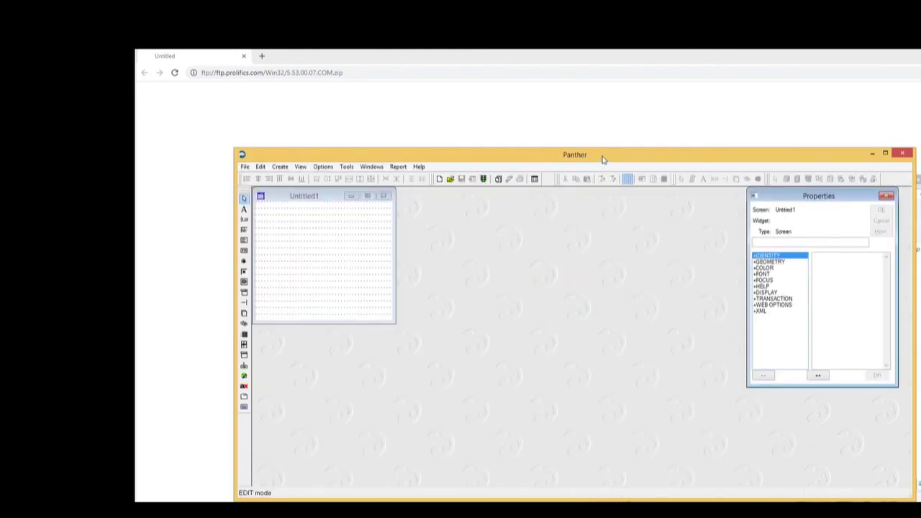
pyautogui.moveTo(603, 158); pyautogui.dragTo(596, 119)
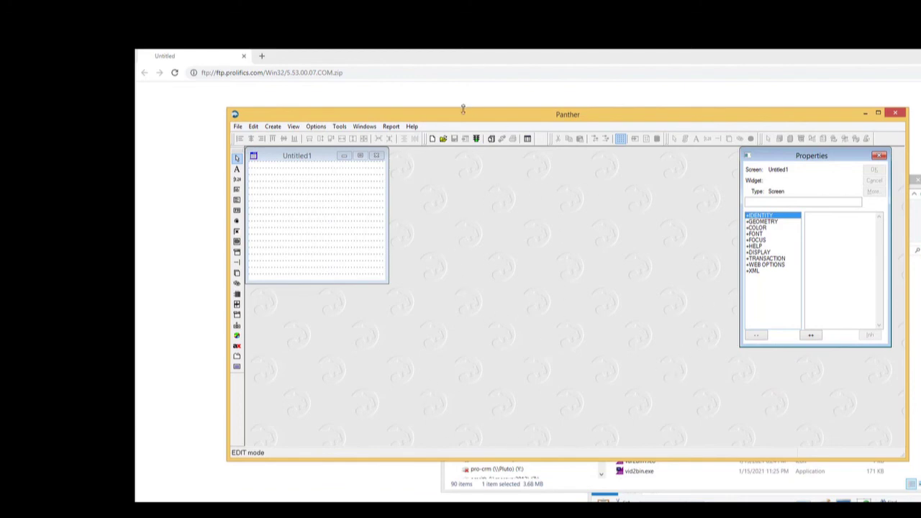
pyautogui.moveTo(463, 109); pyautogui.dragTo(442, 118)
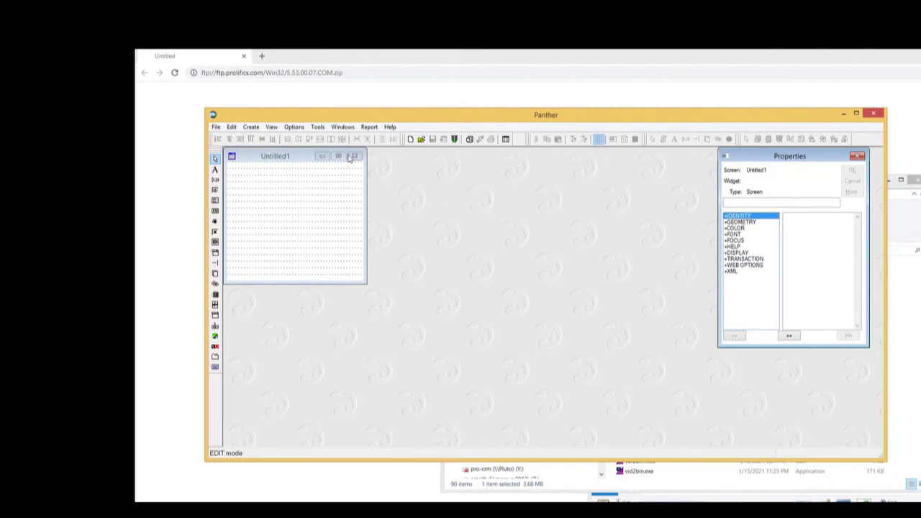
# Step: Place three single-line text fields stacked near the top of Untitled1
pyautogui.click(214, 190)
pyautogui.click(237, 187)
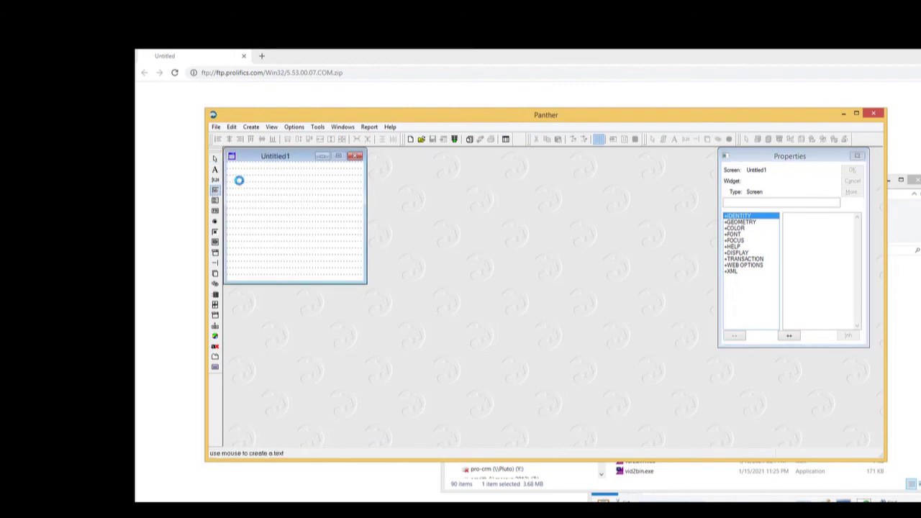
pyautogui.click(302, 220)
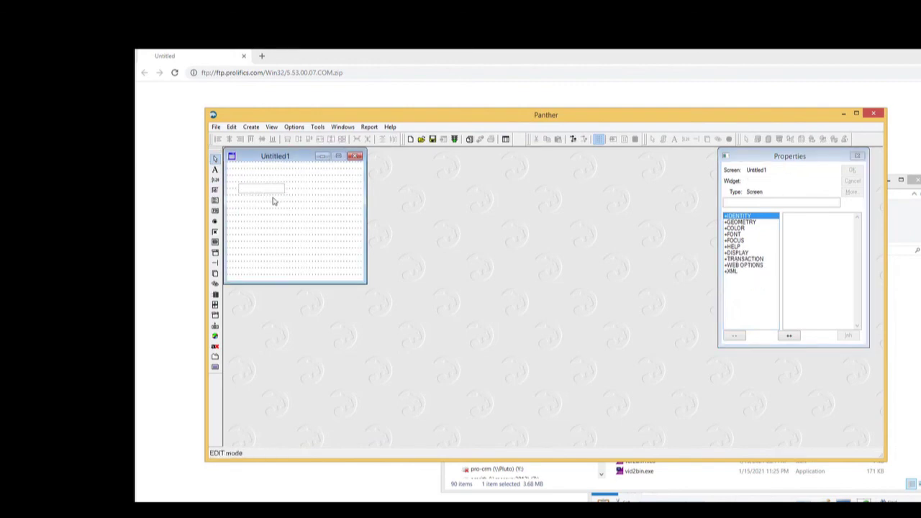
pyautogui.click(215, 200)
pyautogui.click(249, 209)
pyautogui.click(215, 190)
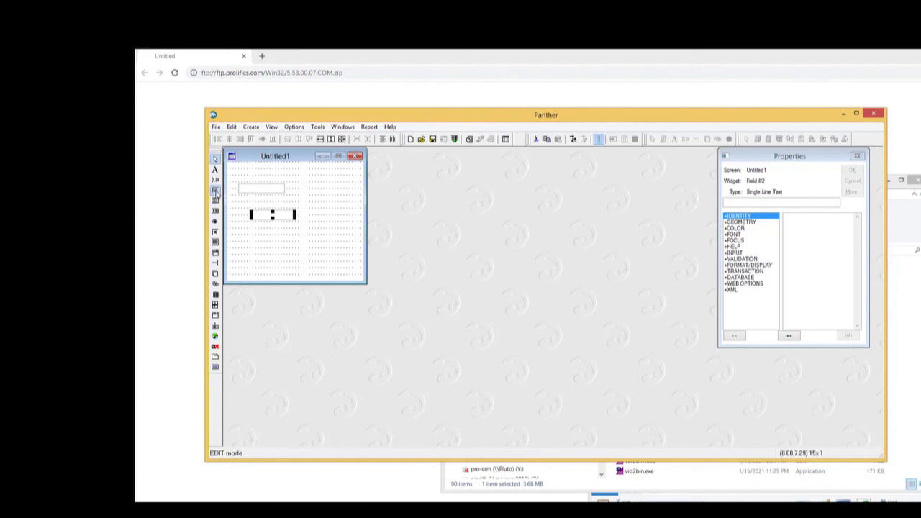
pyautogui.click(255, 238)
pyautogui.click(327, 233)
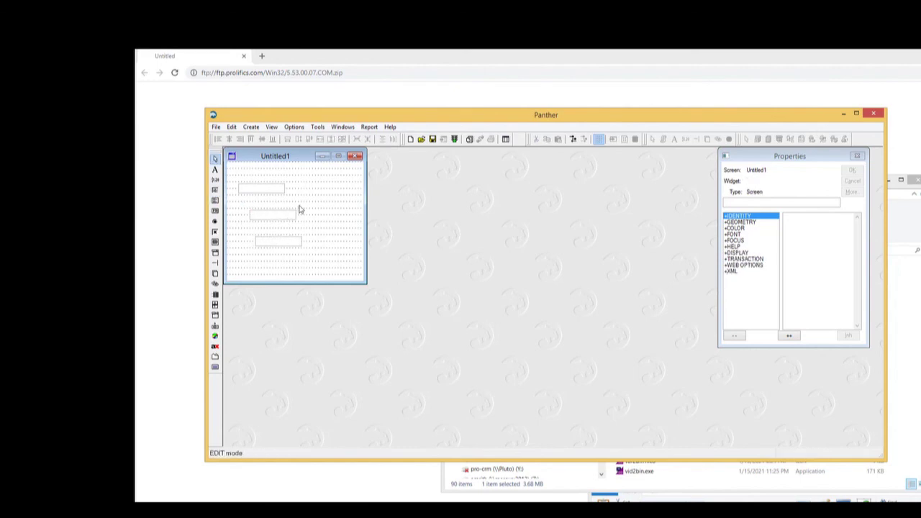
# Step: Try moving focus between the three text fields in test mode, then exit with Esc
pyautogui.click(454, 139)
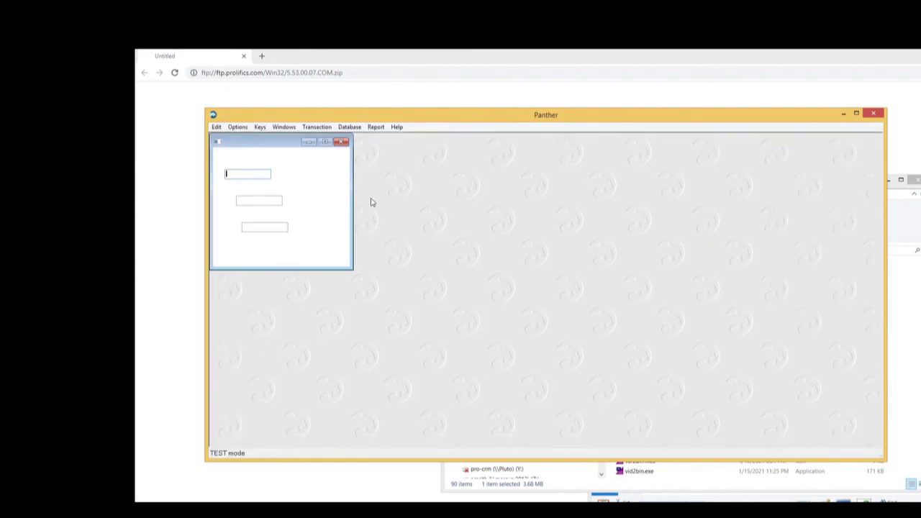
pyautogui.click(252, 200)
pyautogui.click(254, 228)
pyautogui.click(270, 200)
pyautogui.click(249, 172)
pyautogui.click(258, 201)
pyautogui.click(265, 229)
pyautogui.press('Escape')
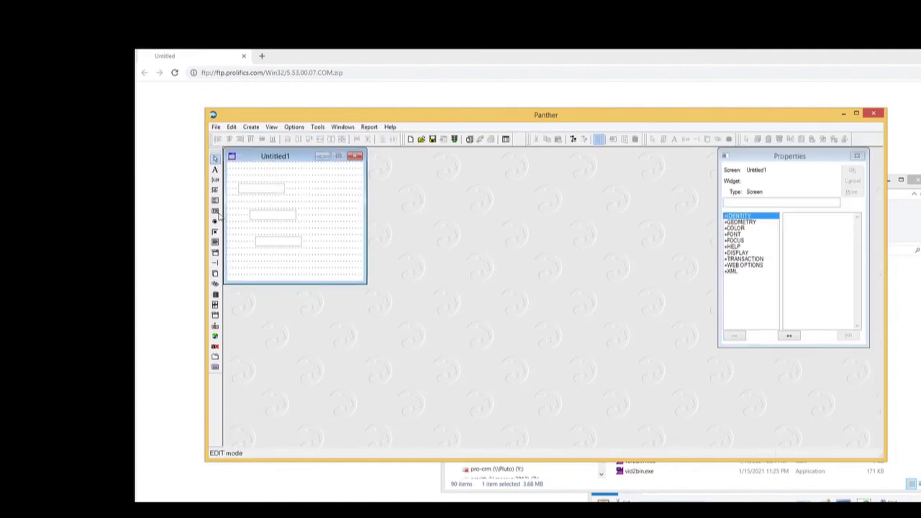
# Step: Place three push buttons stacked right of the text fields and preview them in test mode
pyautogui.click(215, 211)
pyautogui.click(314, 202)
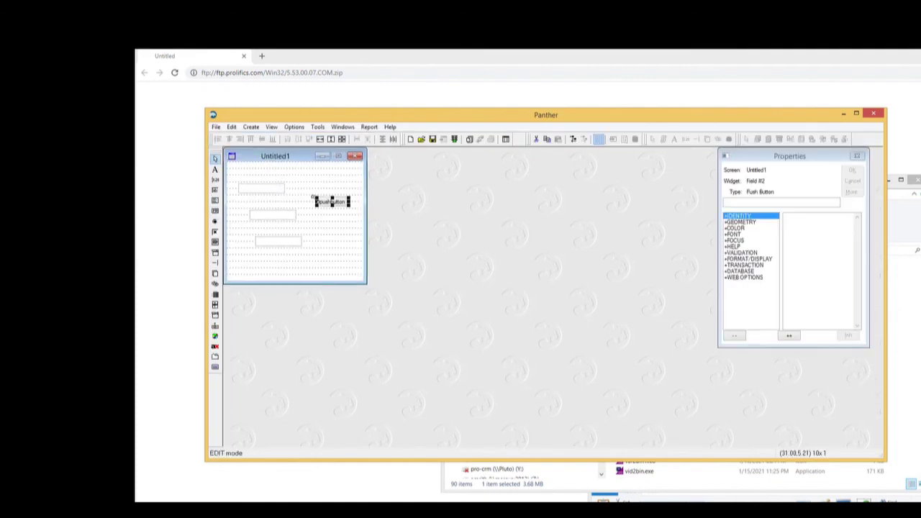
pyautogui.click(215, 211)
pyautogui.click(324, 228)
pyautogui.click(214, 211)
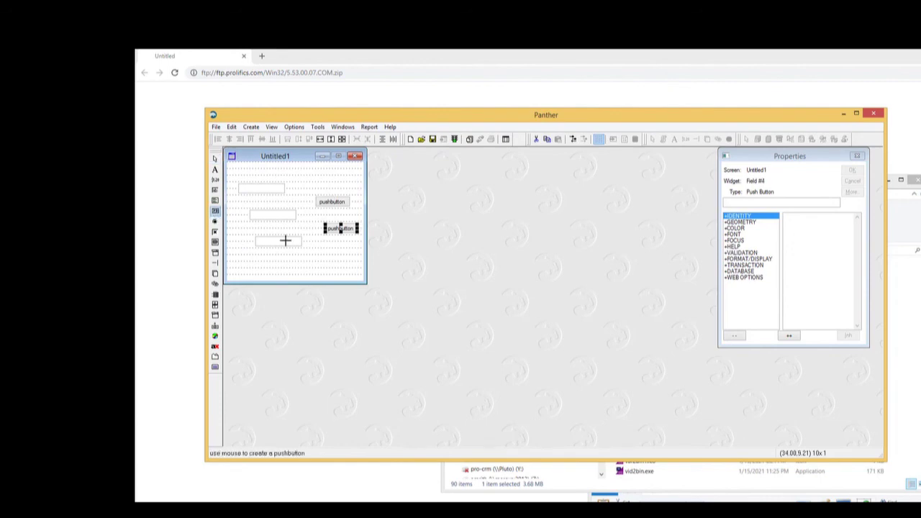
pyautogui.click(313, 261)
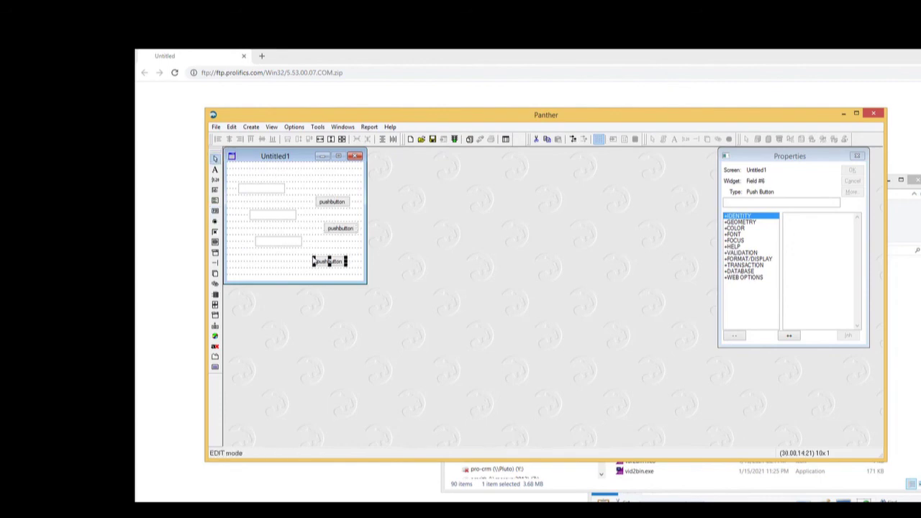
pyautogui.click(309, 220)
pyautogui.click(455, 139)
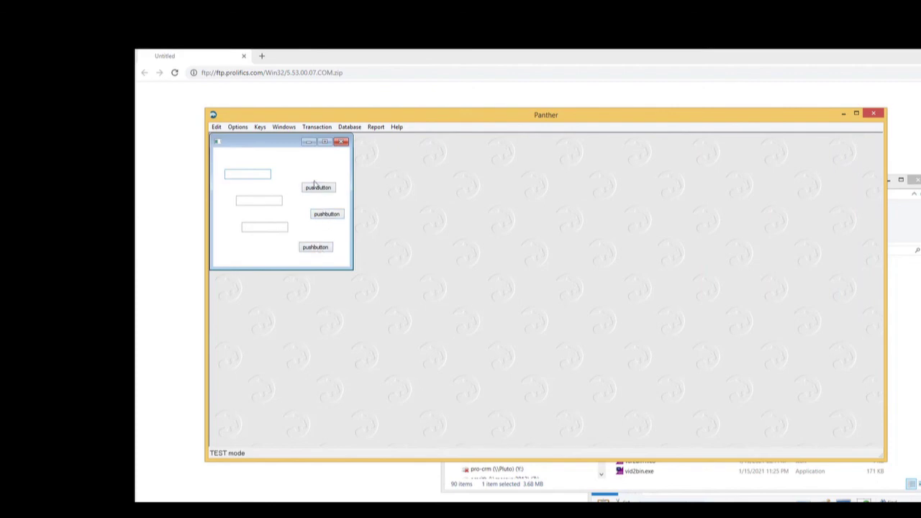
pyautogui.press('Escape')
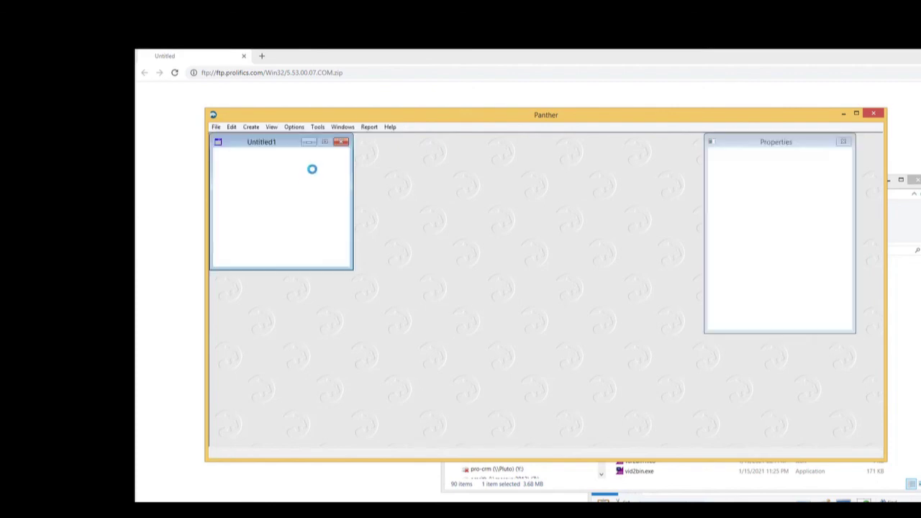